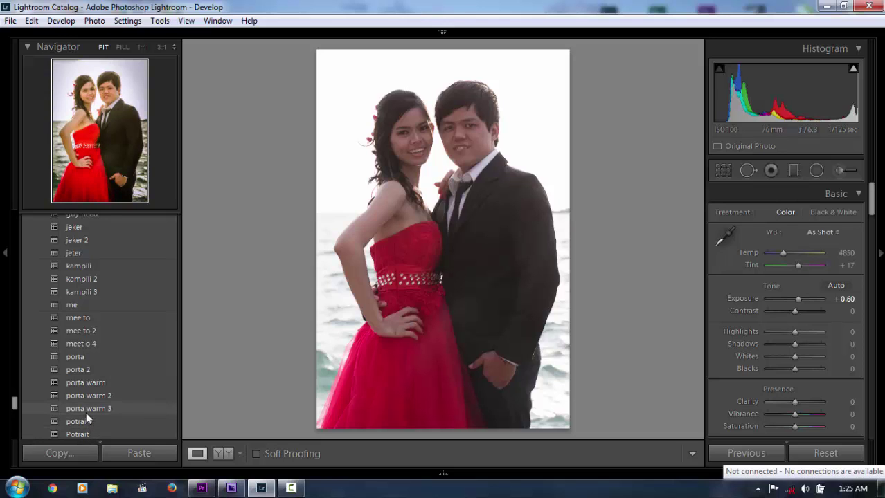
Apply the 'porta warm 3' preset for a warm, high-contrast look on the couple portrait.
left_click(86, 412)
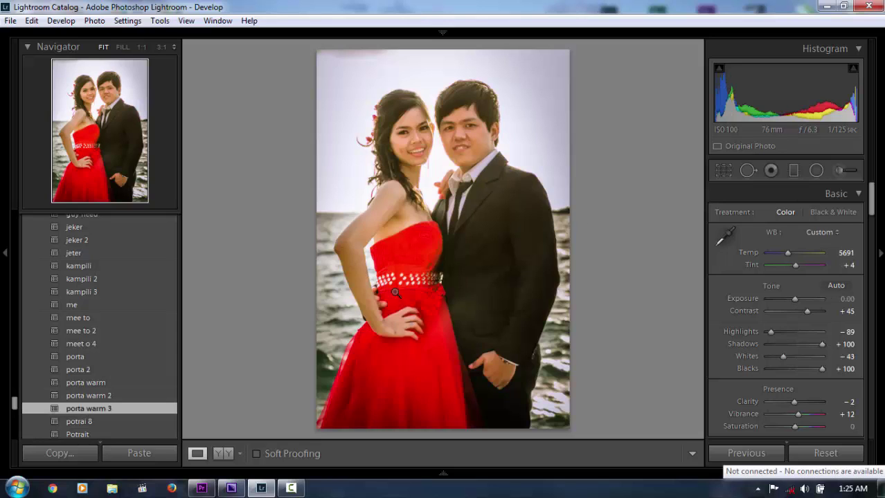
left_click(794, 171)
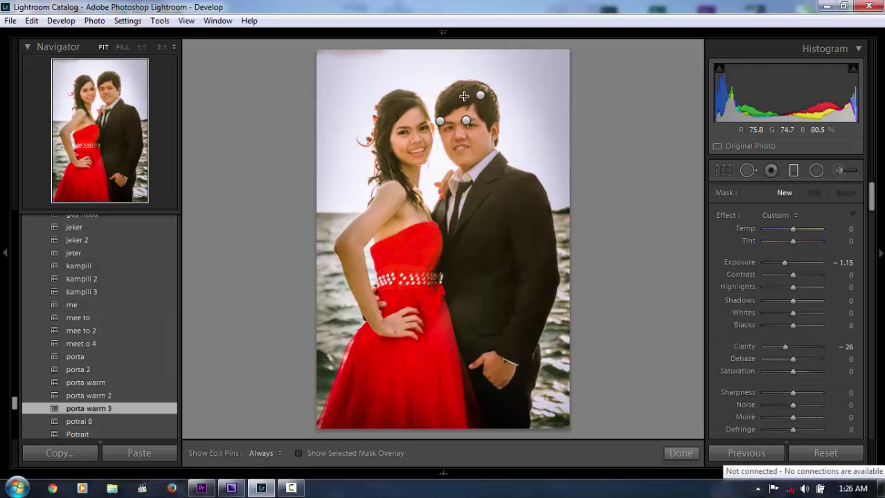
Shift the second graduated filter toward the upper left and set its exposure to -0.14.
left_click(480, 95)
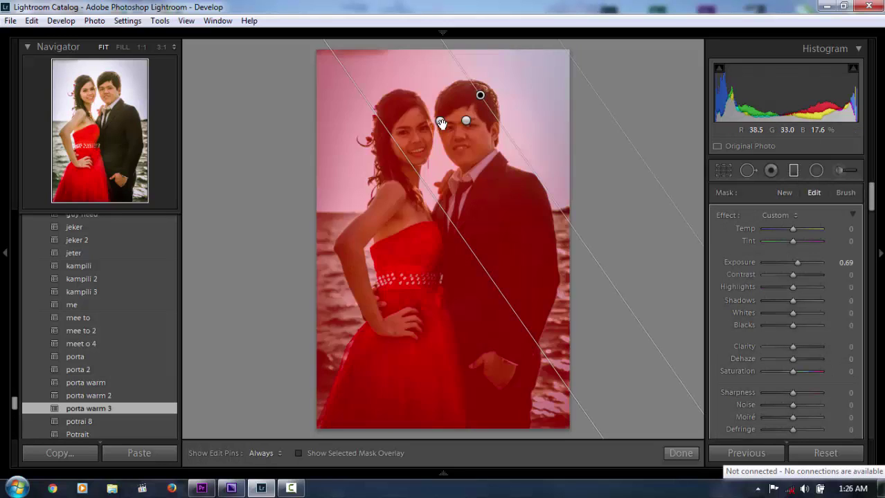
left_click(441, 122)
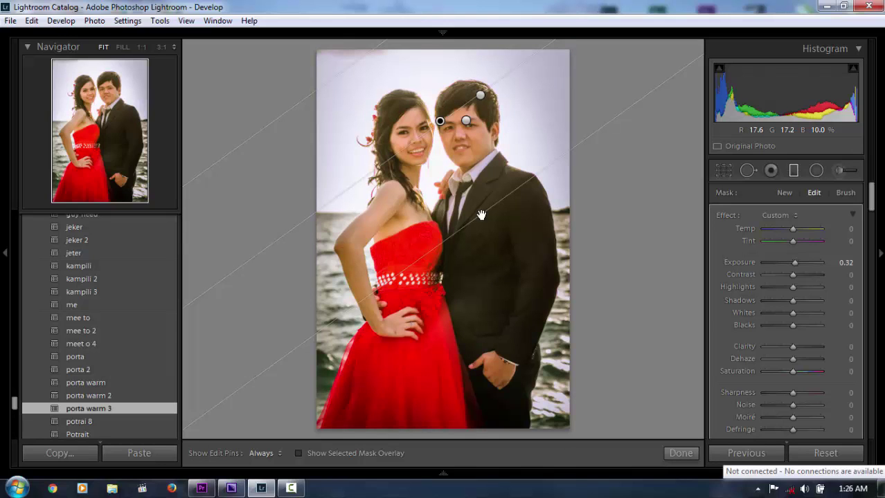
left_click_drag(440, 121, 420, 93)
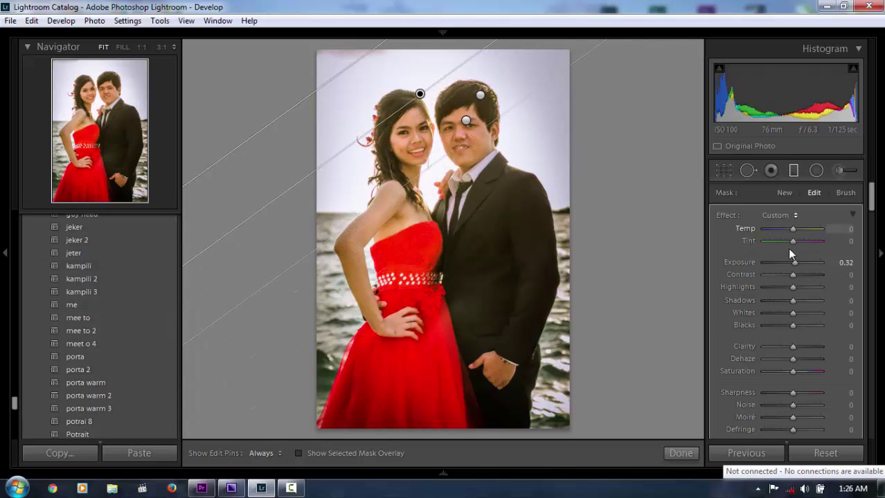
left_click_drag(794, 270, 792, 272)
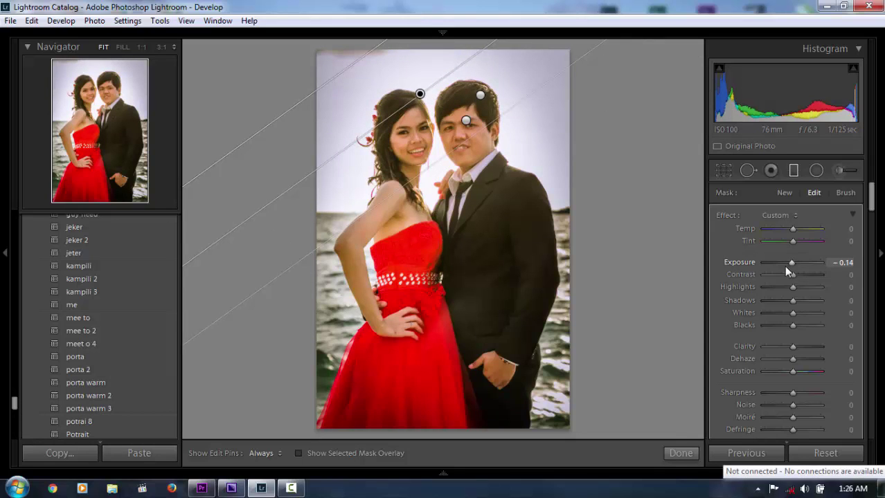
left_click(681, 453)
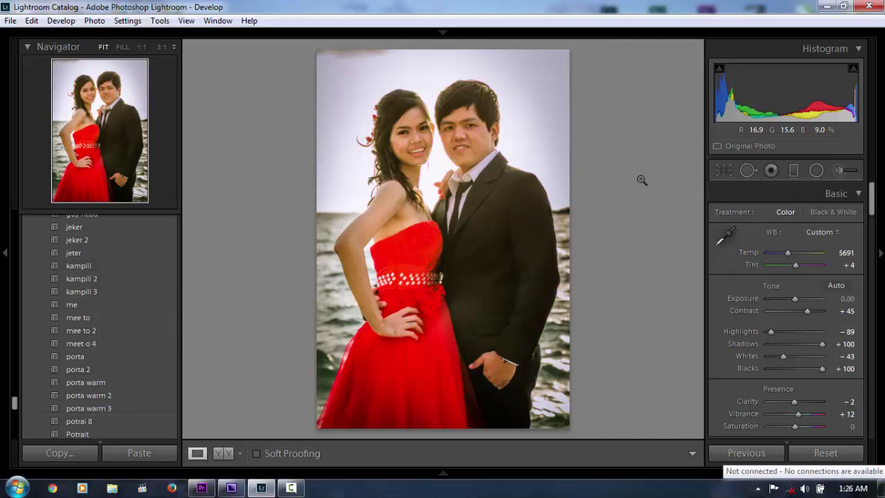
Enlarge the faces' radial mask to cover both faces and brighten its exposure.
left_click(815, 171)
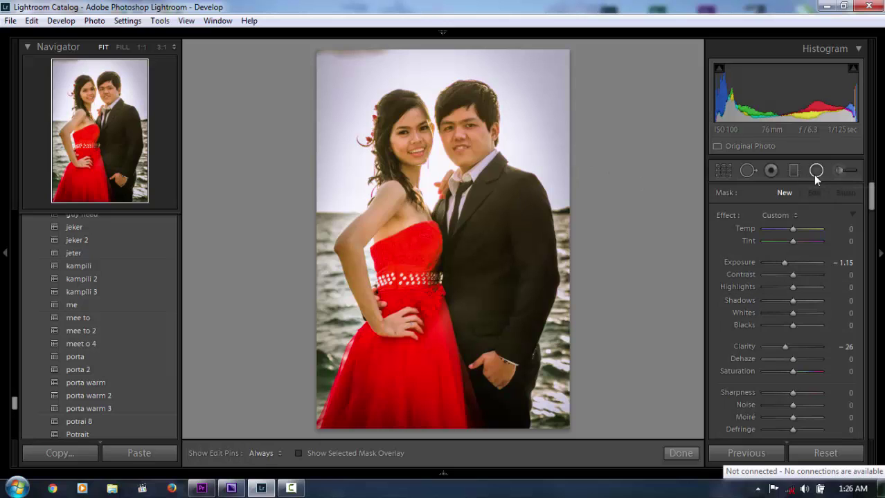
left_click(423, 147)
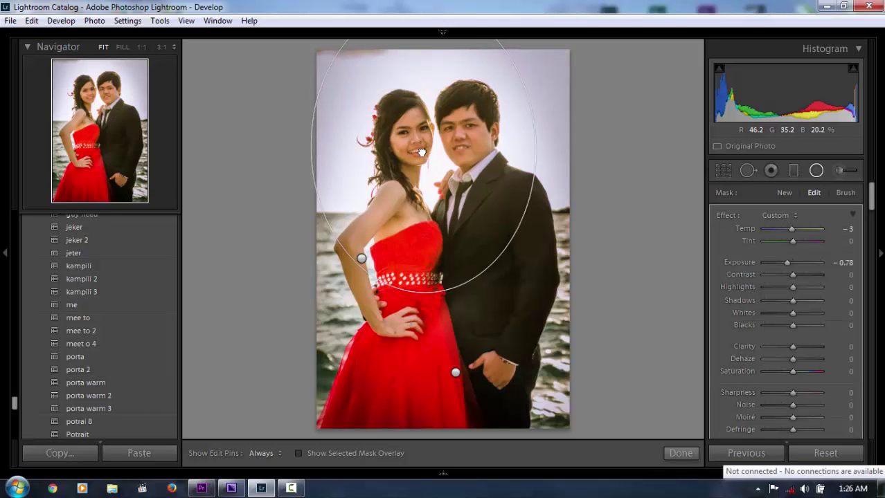
mouse_move(423, 153)
left_mouse_down()
mouse_move(430, 204)
mouse_move(425, 161)
left_mouse_up()
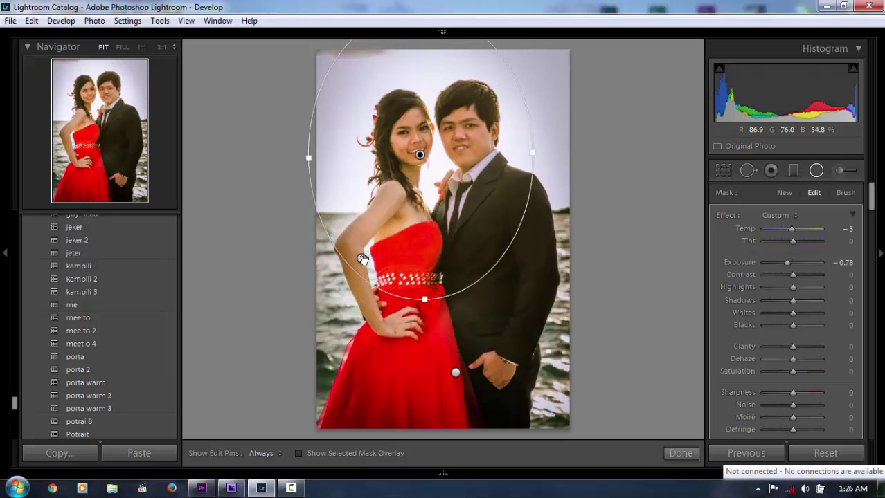
left_click(362, 259)
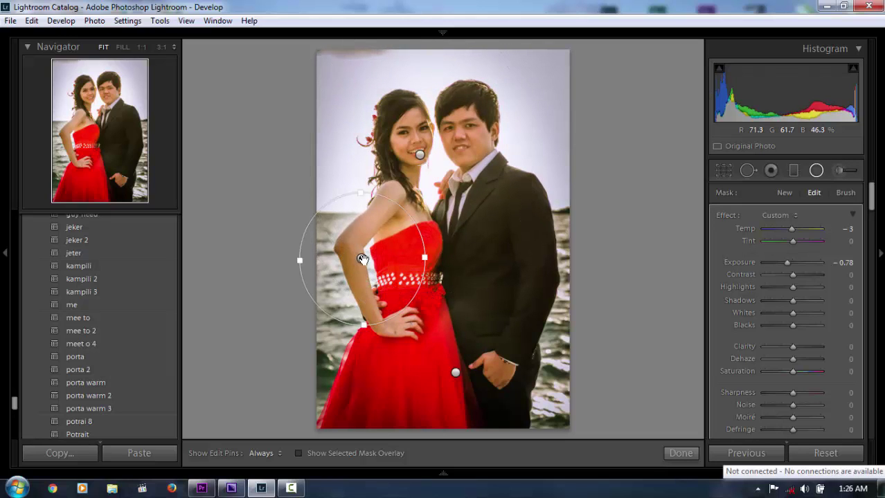
left_click(420, 156)
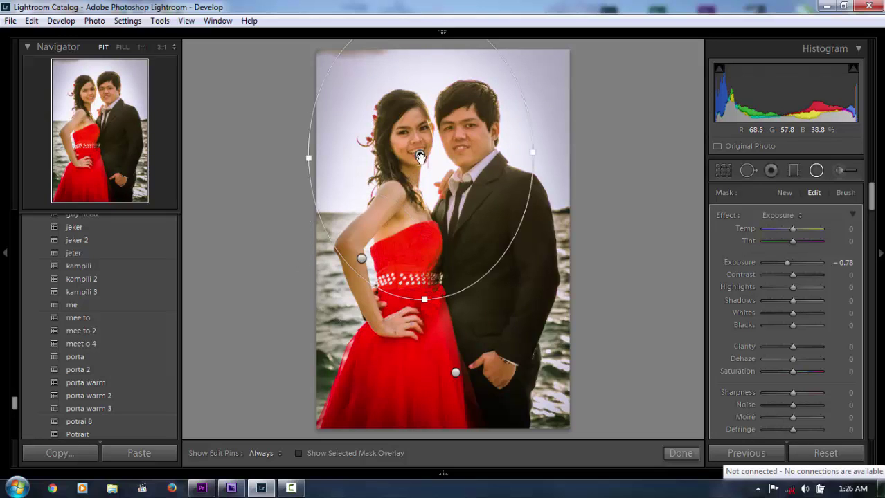
left_click_drag(784, 266, 788, 266)
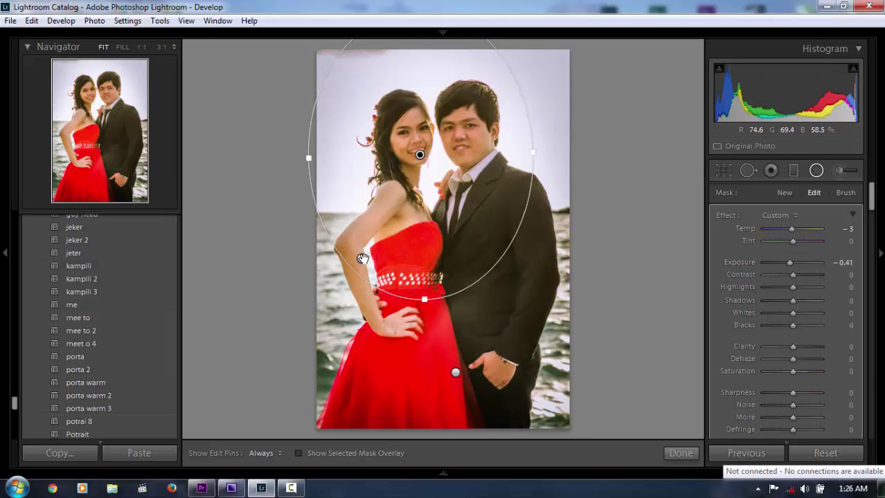
Lighten the arm's radial mask exposure and warm it to Temp 13.
left_click(361, 257)
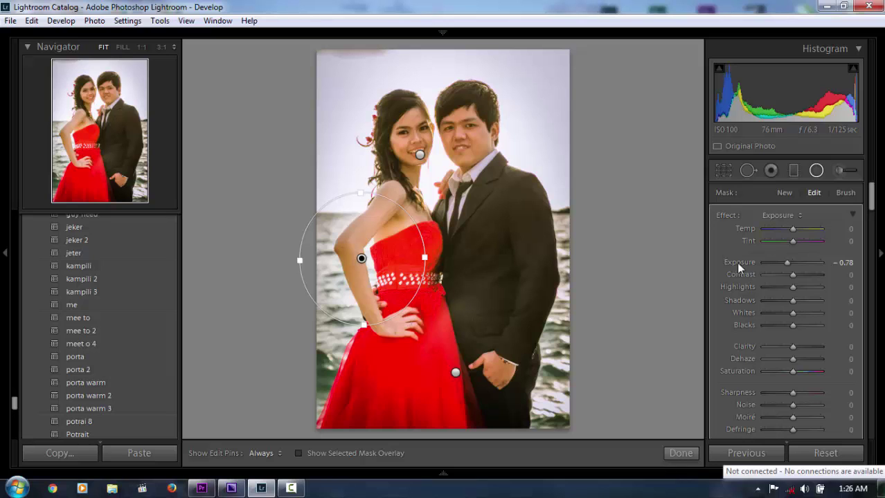
left_click_drag(785, 263, 787, 268)
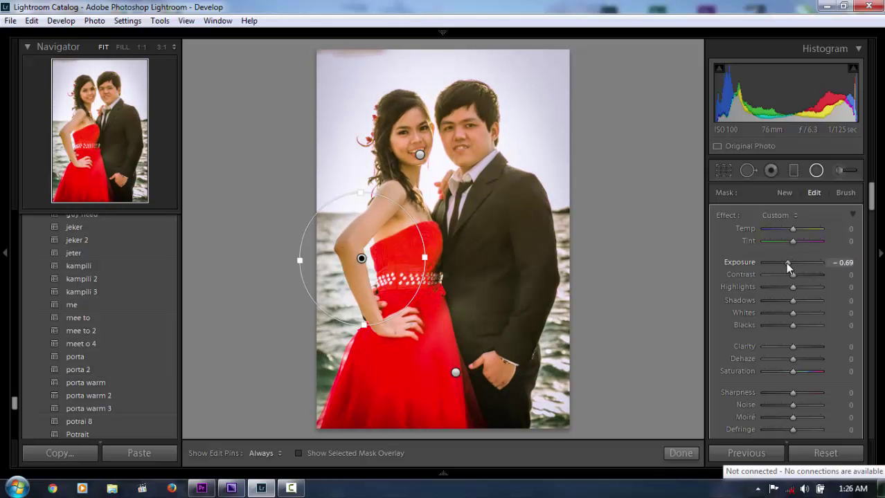
left_click(420, 153)
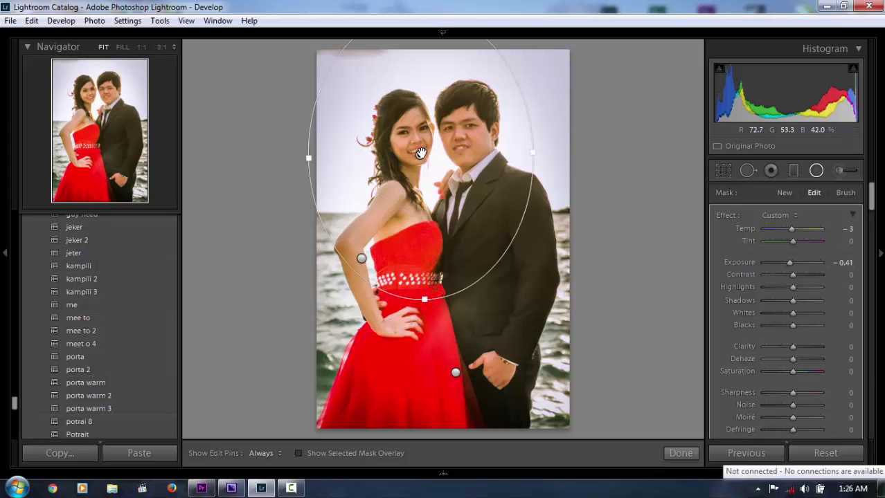
left_click_drag(793, 228, 793, 229)
left_click_drag(361, 260, 424, 323)
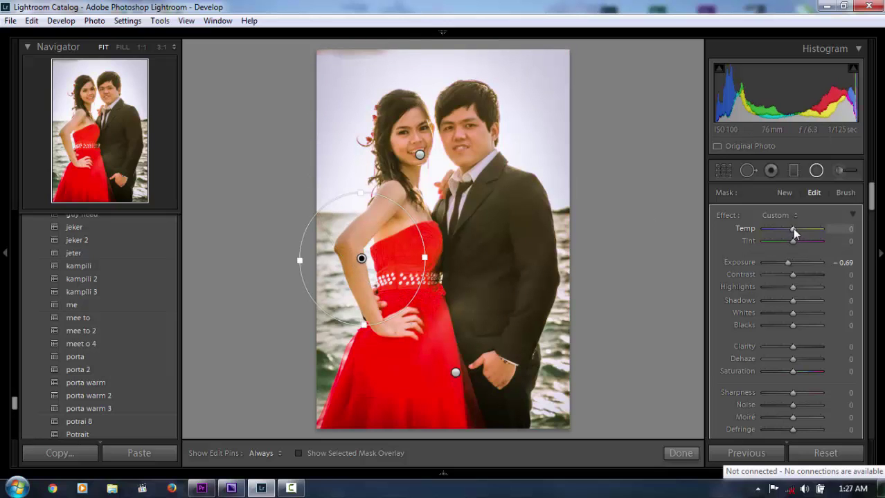
left_click_drag(792, 228, 795, 229)
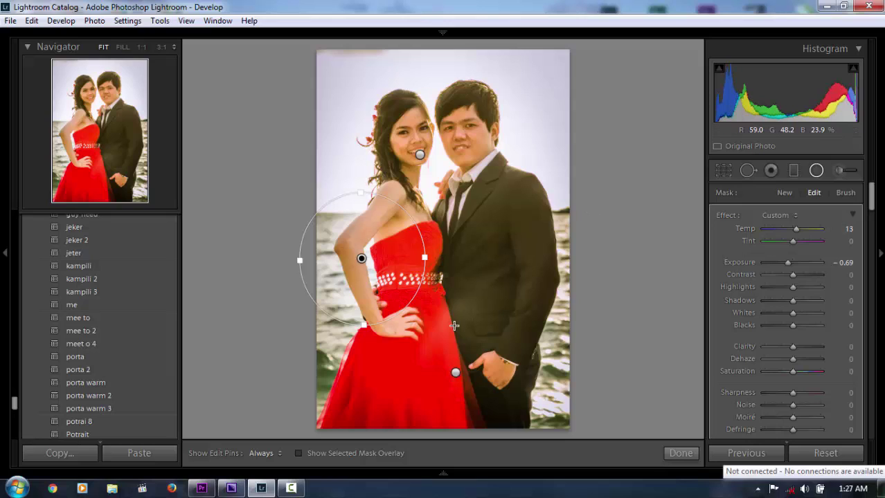
left_click(454, 373)
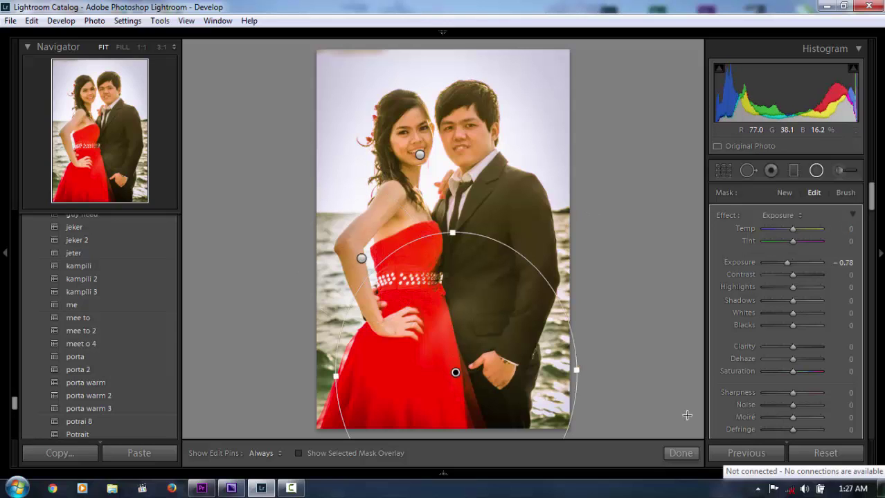
left_click(680, 454)
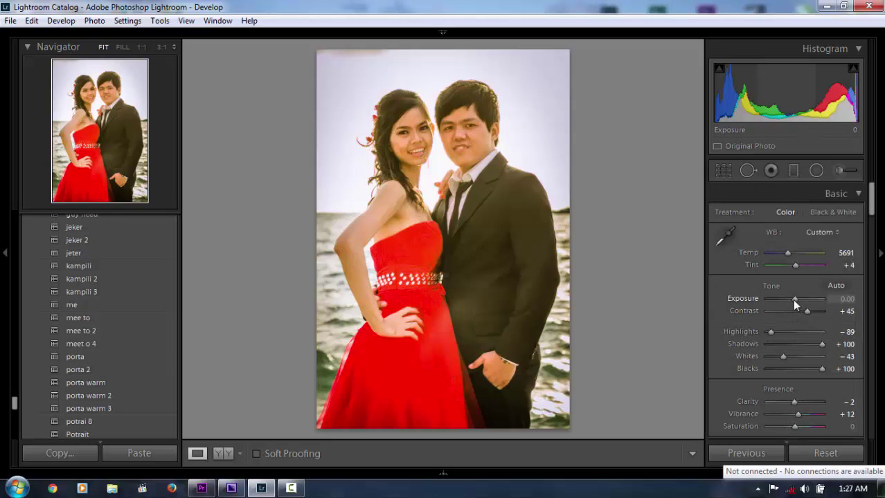
Lower overall exposure to -0.12 and view the Before/After side by side.
left_click_drag(794, 303, 793, 303)
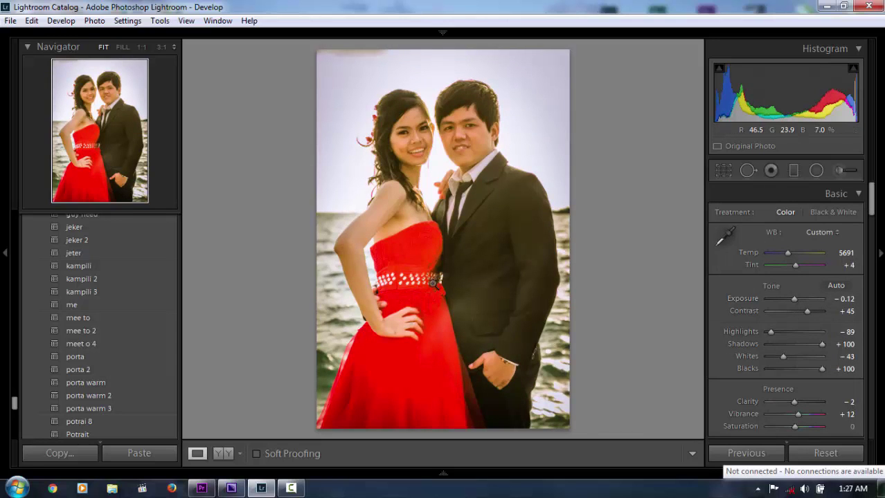
left_click(227, 453)
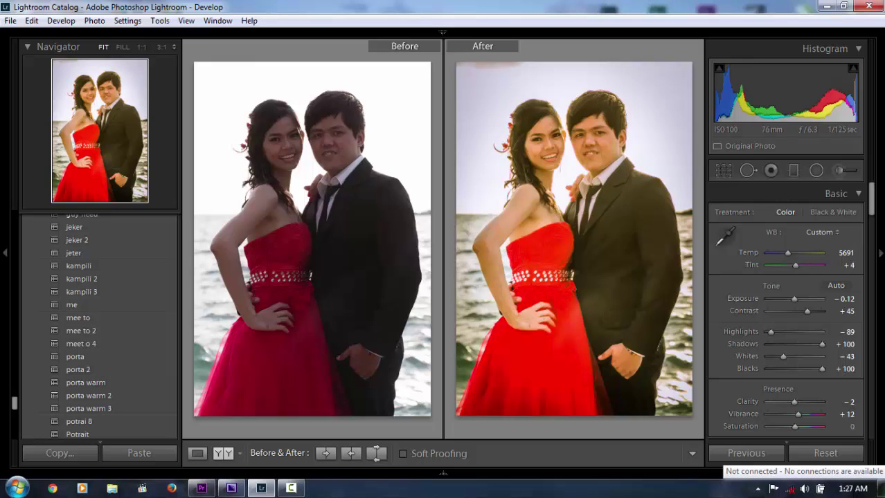
Set HSL hues to Magenta +29, Orange -7 and Yellow -13.
left_click_drag(874, 210, 872, 257)
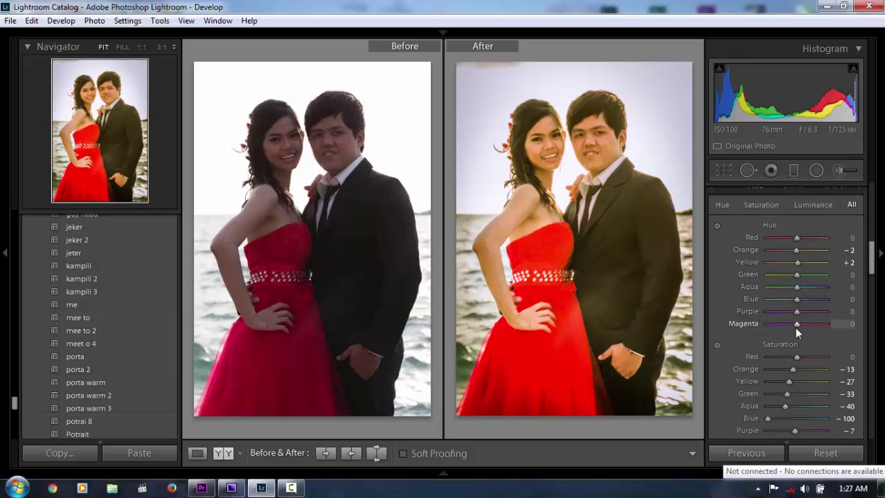
left_click_drag(795, 324, 804, 323)
mouse_move(795, 237)
left_mouse_down()
mouse_move(787, 238)
mouse_move(796, 244)
left_mouse_up()
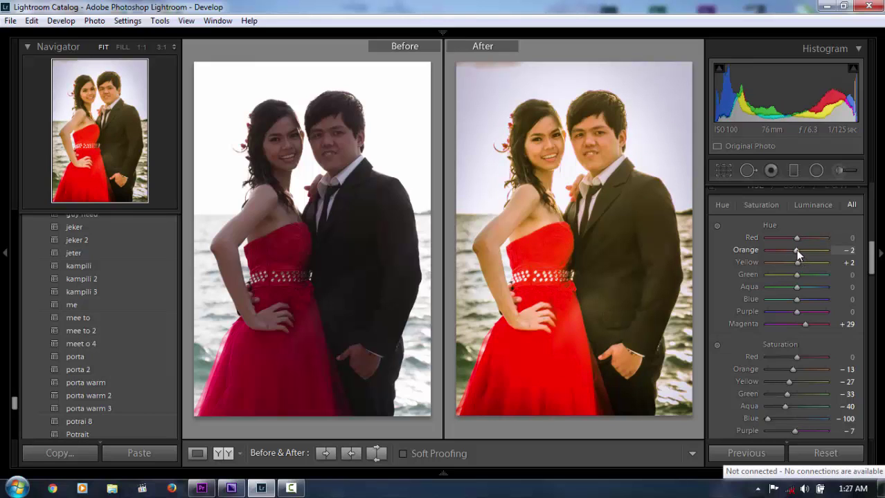
mouse_move(797, 251)
left_mouse_down()
mouse_move(801, 256)
mouse_move(794, 253)
left_mouse_up()
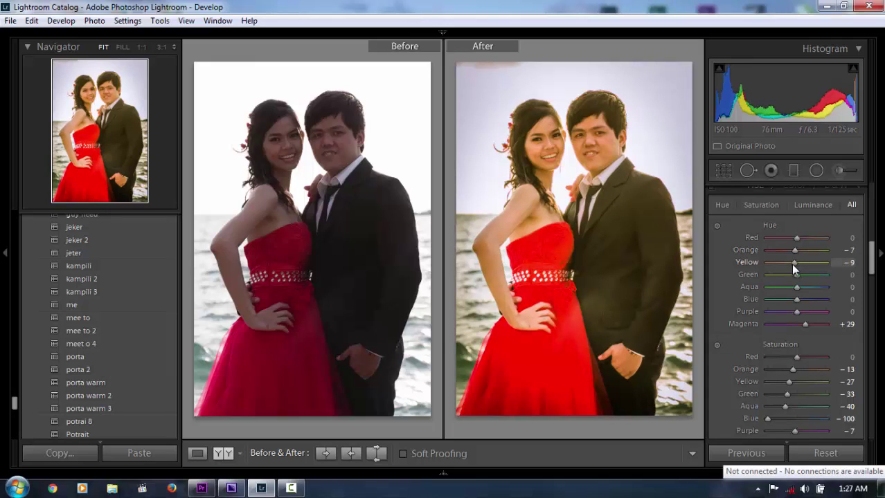
mouse_move(793, 265)
left_mouse_down()
mouse_move(803, 266)
mouse_move(793, 268)
left_mouse_up()
mouse_move(870, 267)
left_mouse_down()
mouse_move(870, 218)
mouse_move(862, 260)
left_mouse_up()
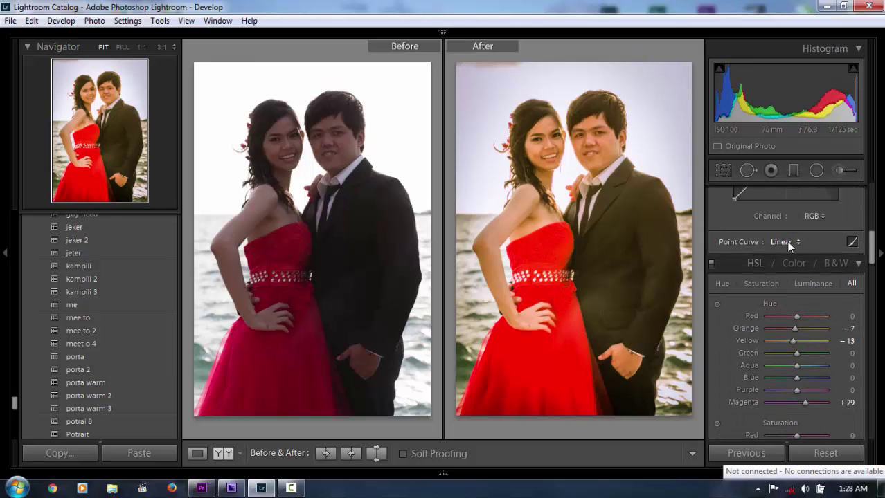
Try the Ektar 100 ++ Blue, Soft Hi and Warm tone curve presets.
left_click(784, 241)
left_click(728, 338)
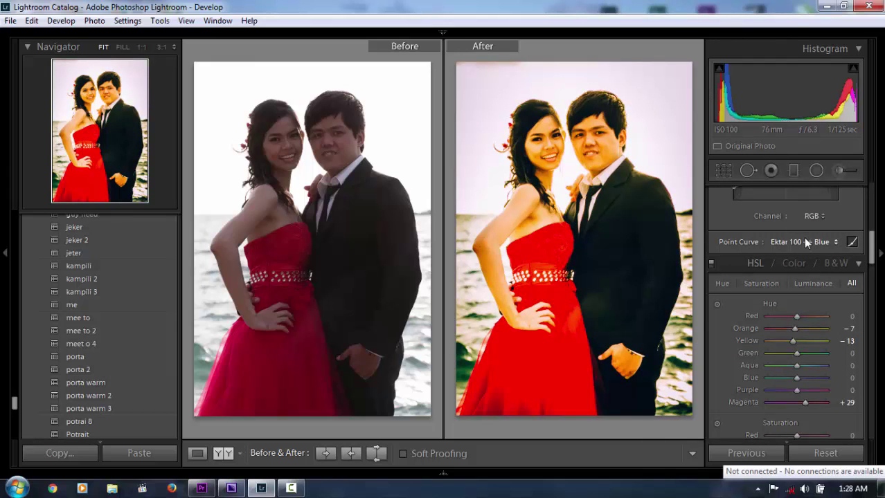
left_click(803, 242)
left_click(737, 411)
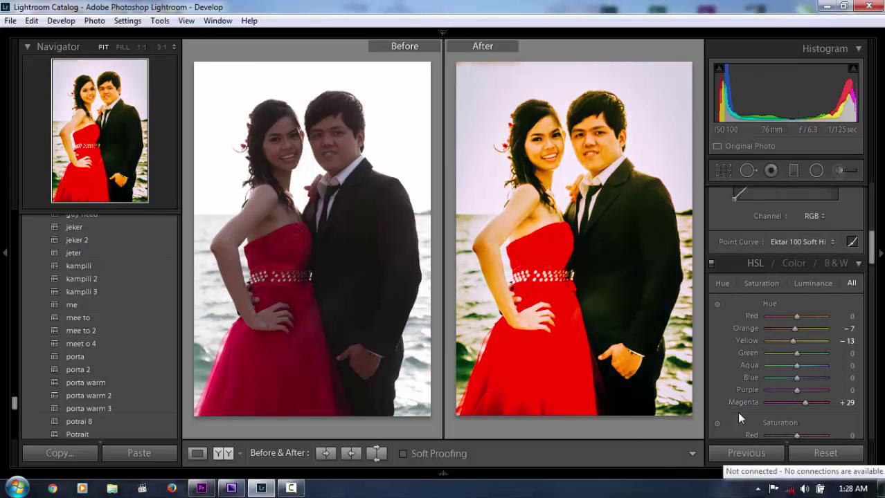
left_click(811, 242)
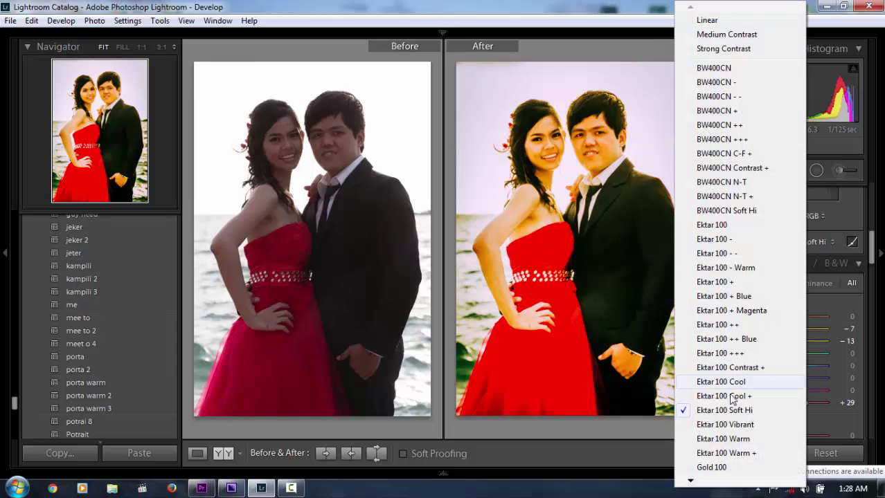
left_click(731, 439)
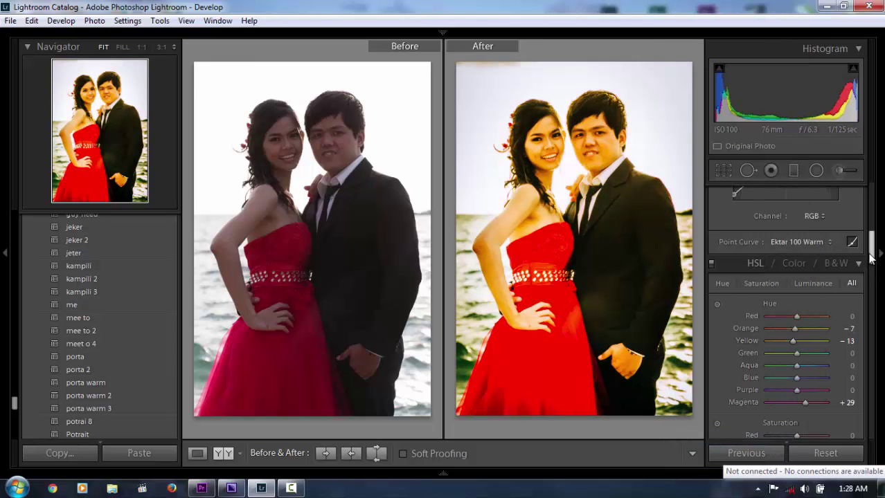
Settle on the BW400CN - - tone curve preset and collapse the left panels.
left_click(818, 243)
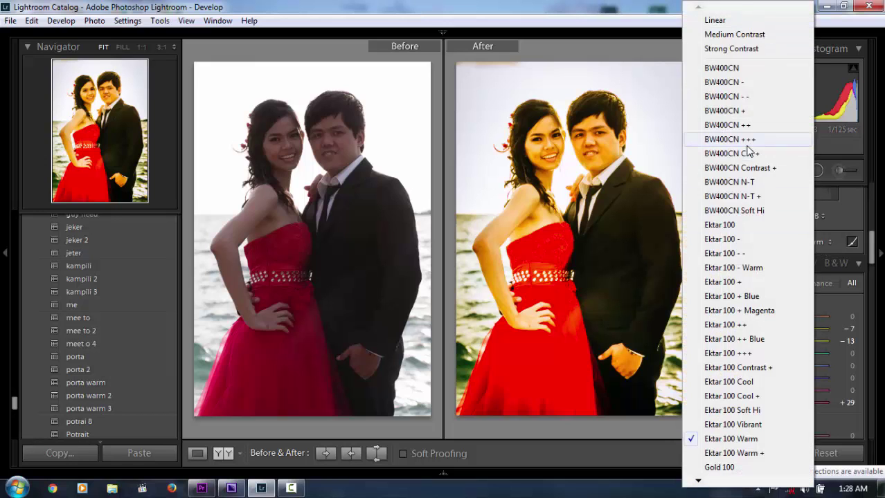
left_click(738, 181)
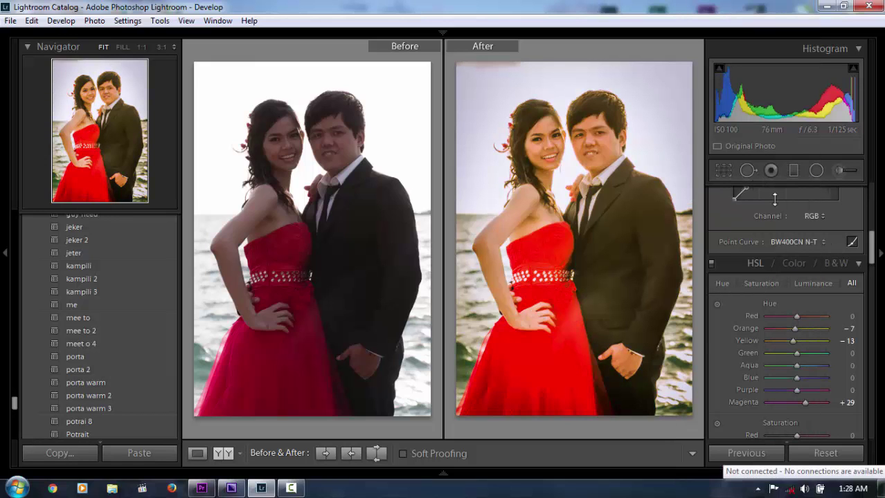
left_click(799, 239)
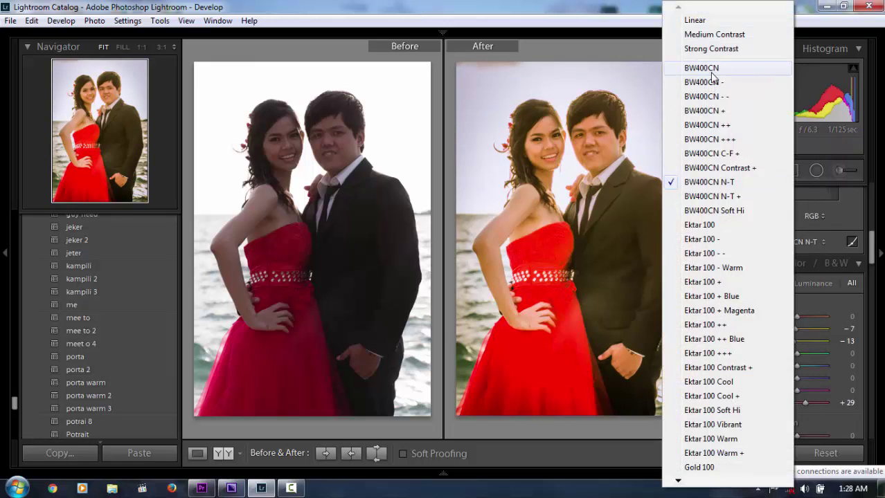
left_click(708, 96)
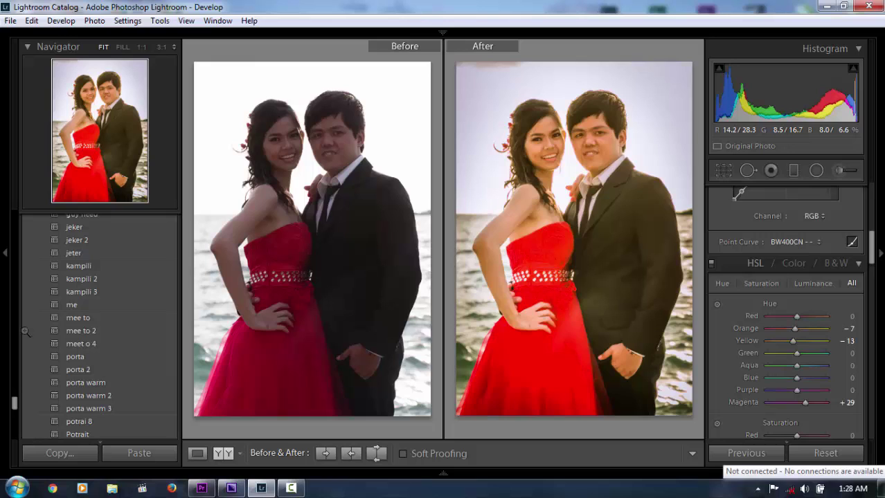
left_click(4, 254)
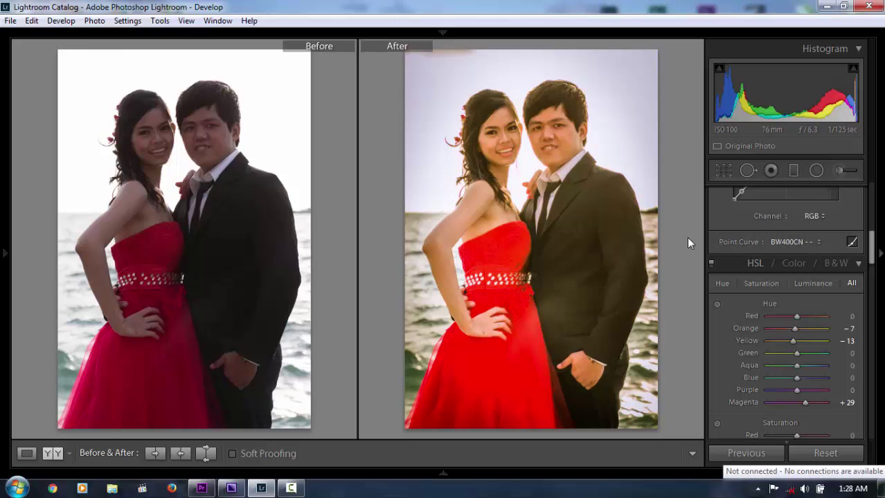
Set an adjustment brush to −0.97 exposure and paint over the top of the red dress.
left_click(833, 167)
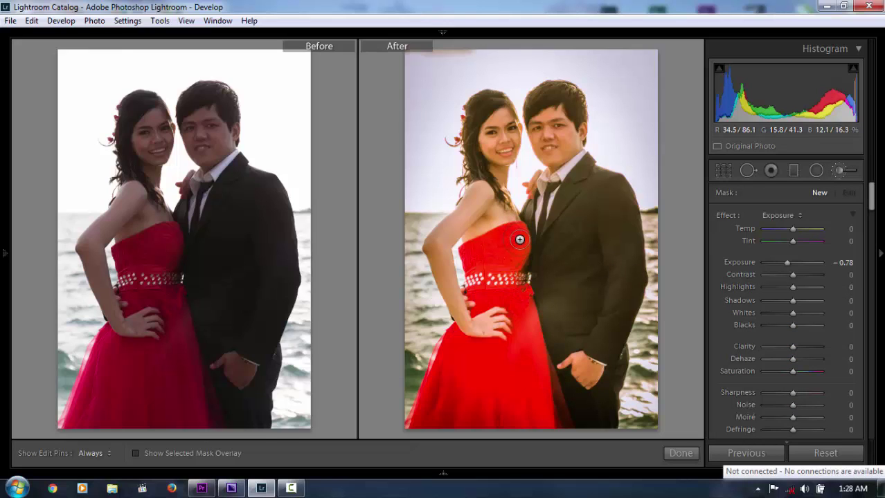
key("h")
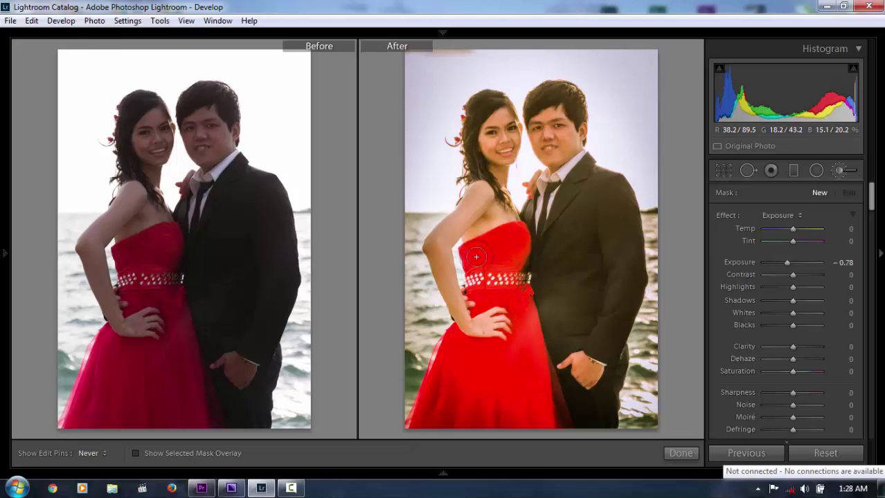
key("h")
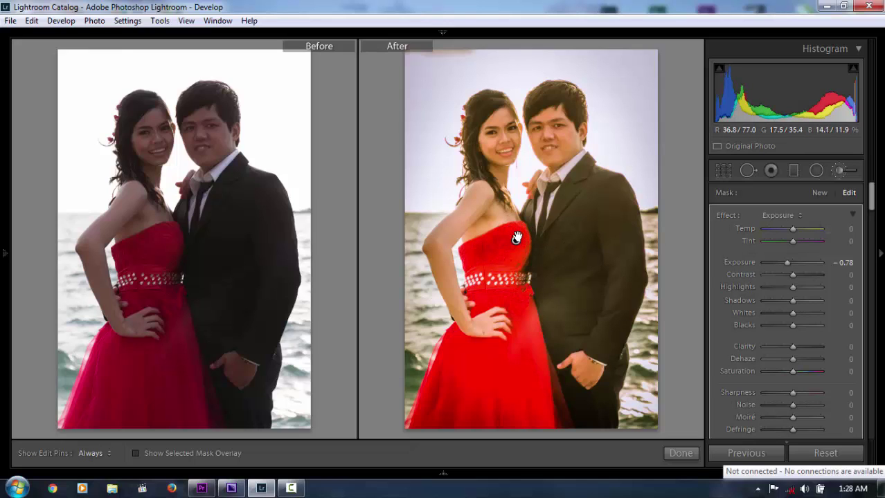
left_click(138, 451)
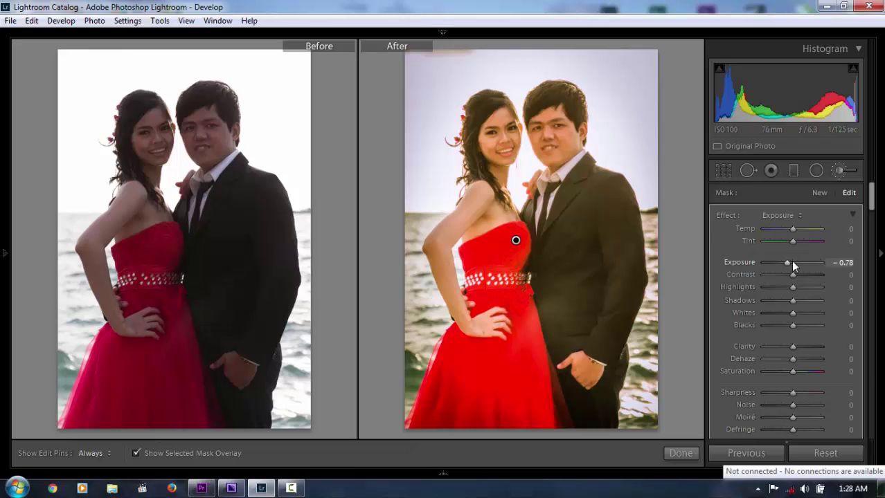
left_click_drag(785, 264, 780, 264)
left_click(139, 450)
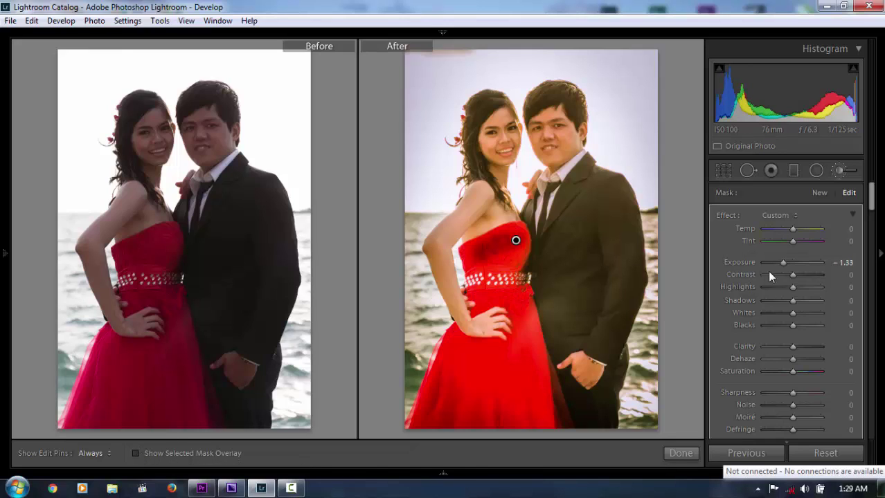
left_click_drag(784, 263, 787, 263)
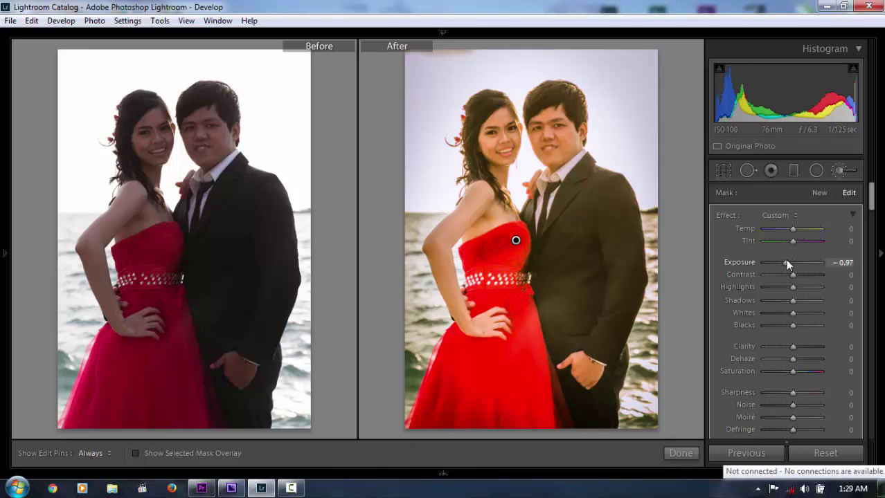
key("h")
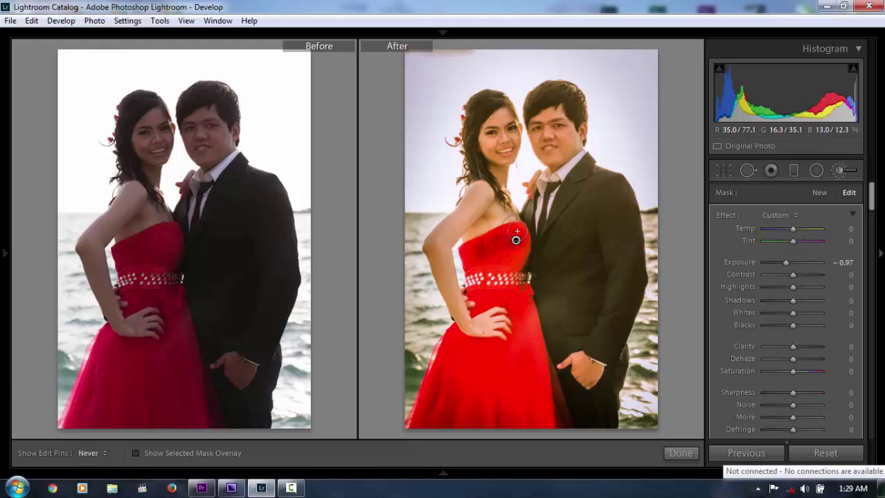
mouse_move(520, 230)
left_mouse_down()
mouse_move(468, 255)
mouse_move(476, 280)
mouse_move(519, 254)
mouse_move(480, 274)
mouse_move(519, 309)
mouse_move(531, 393)
mouse_move(535, 355)
mouse_move(547, 412)
left_mouse_up()
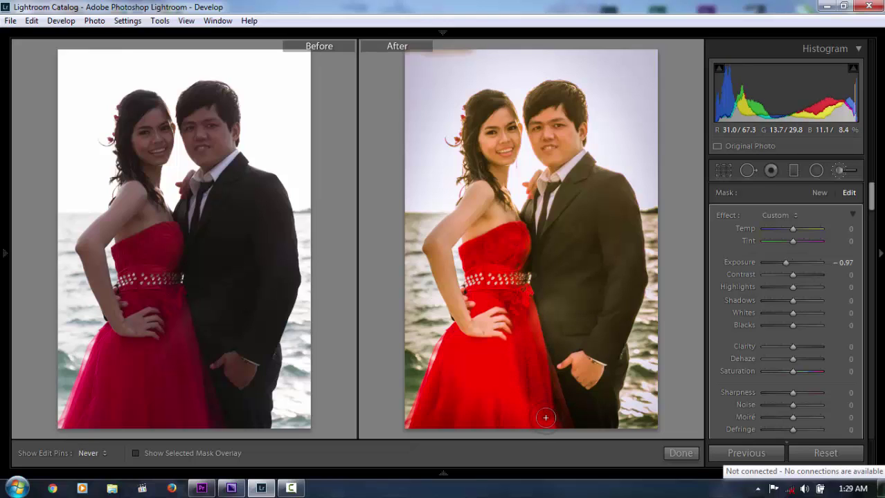
Paint the −0.97 exposure darkening down the lower red skirt and along the waist edge.
left_click_drag(507, 350, 498, 364)
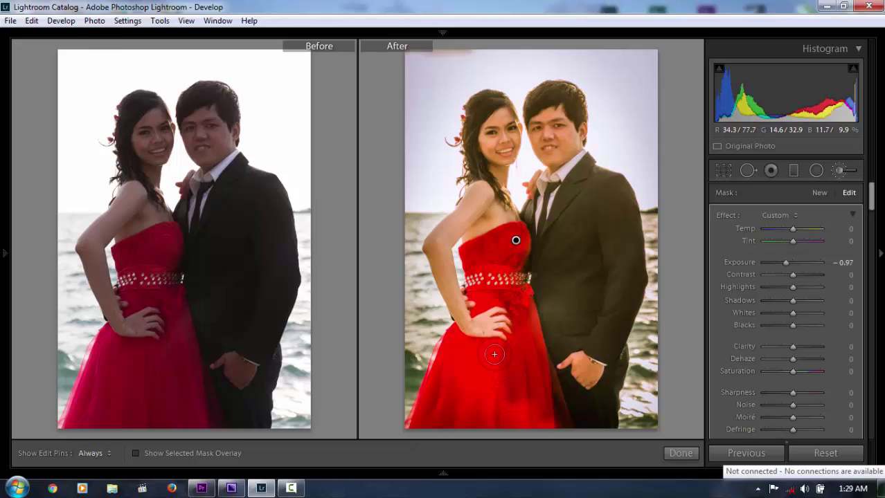
key("h")
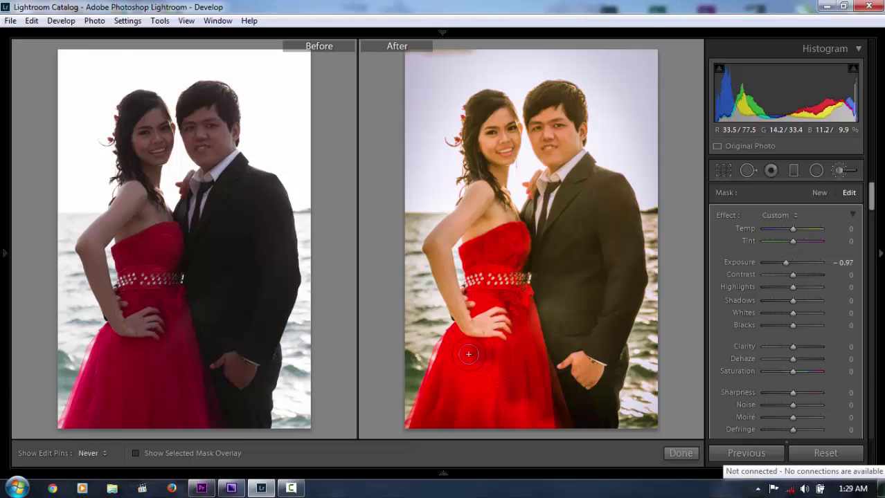
left_click_drag(489, 389, 489, 411)
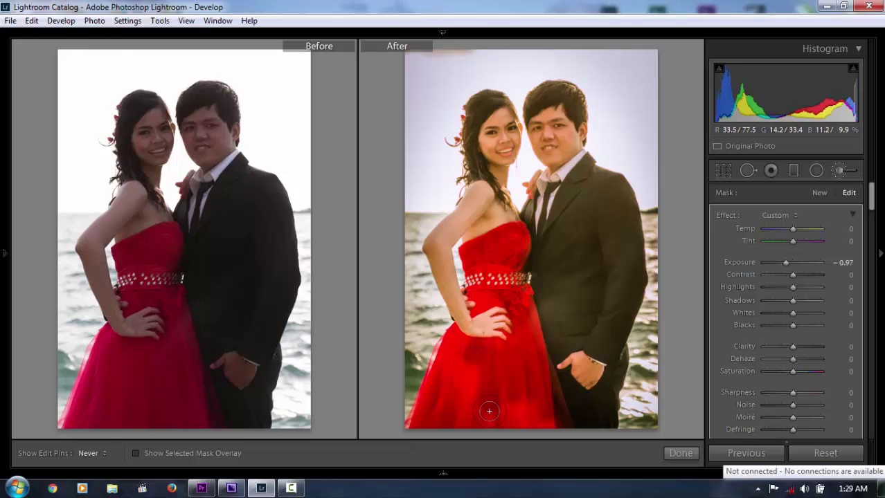
mouse_move(467, 362)
left_mouse_down()
mouse_move(453, 405)
mouse_move(450, 342)
mouse_move(444, 376)
mouse_move(470, 419)
mouse_move(545, 420)
mouse_move(508, 396)
mouse_move(466, 407)
mouse_move(467, 381)
left_mouse_up()
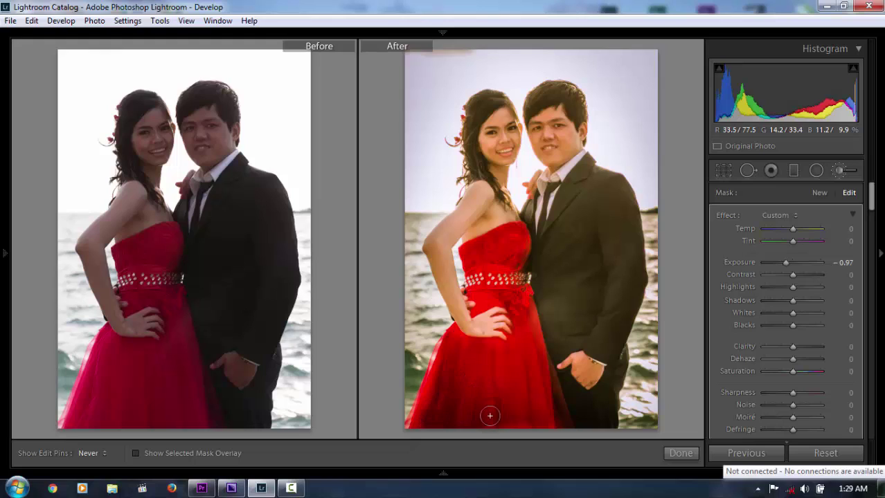
mouse_move(533, 325)
left_mouse_down()
mouse_move(553, 343)
mouse_move(557, 306)
mouse_move(582, 300)
mouse_move(560, 340)
mouse_move(583, 330)
mouse_move(595, 307)
mouse_move(592, 296)
mouse_move(556, 296)
mouse_move(566, 229)
left_mouse_up()
Extend the brush darkening over the man's shoulder and the middle of his suit.
key("h")
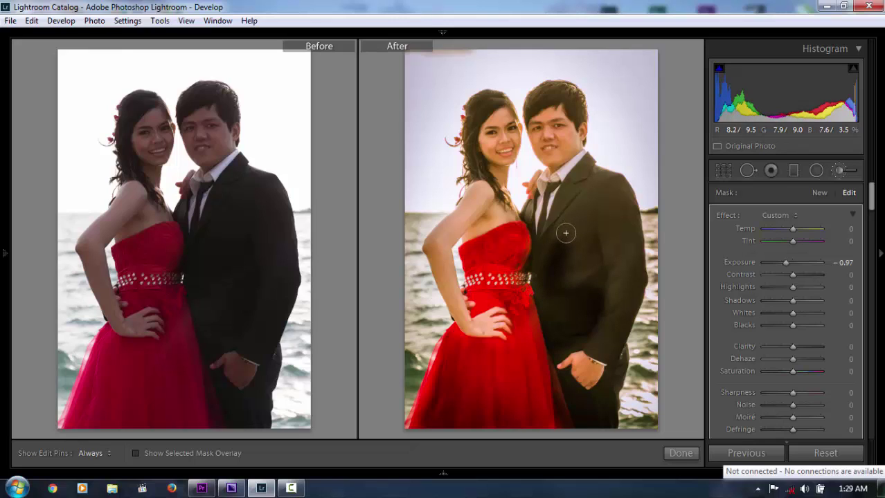
key("h")
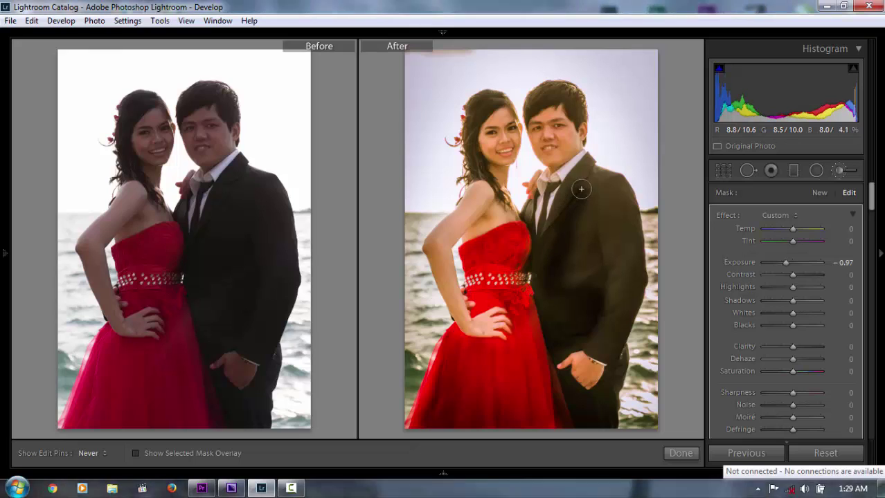
mouse_move(591, 180)
left_mouse_down()
mouse_move(620, 211)
mouse_move(622, 270)
left_mouse_up()
key("h")
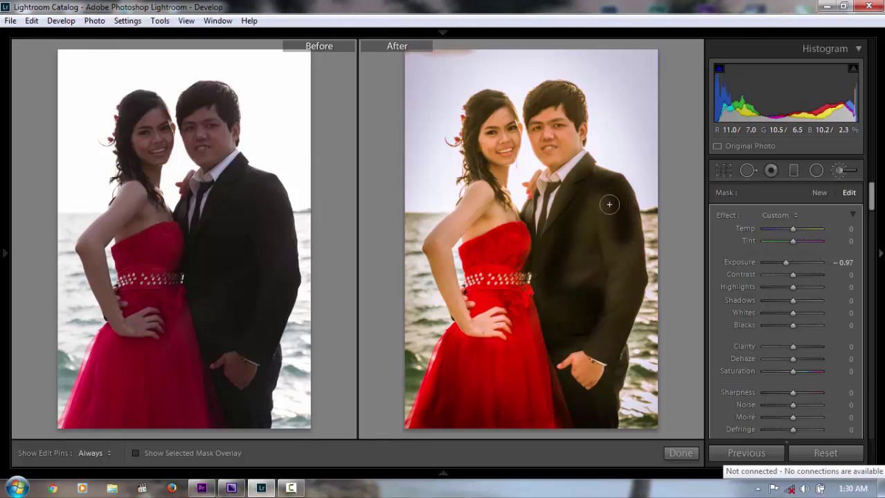
key("h")
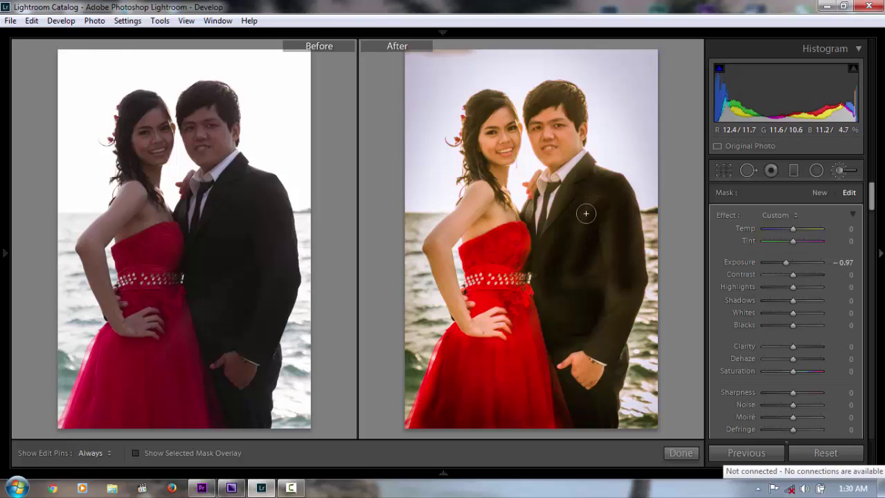
key("h")
mouse_move(580, 222)
left_mouse_down()
mouse_move(560, 296)
mouse_move(602, 227)
mouse_move(599, 282)
mouse_move(630, 252)
mouse_move(628, 291)
mouse_move(605, 345)
left_mouse_up()
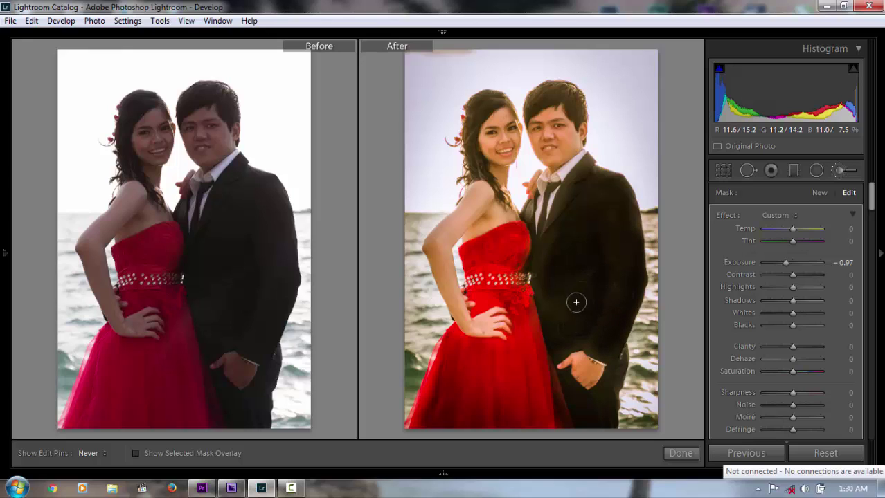
Lower the dress brush mask's Highlights to −20, keeping exposure at −0.97.
key("h")
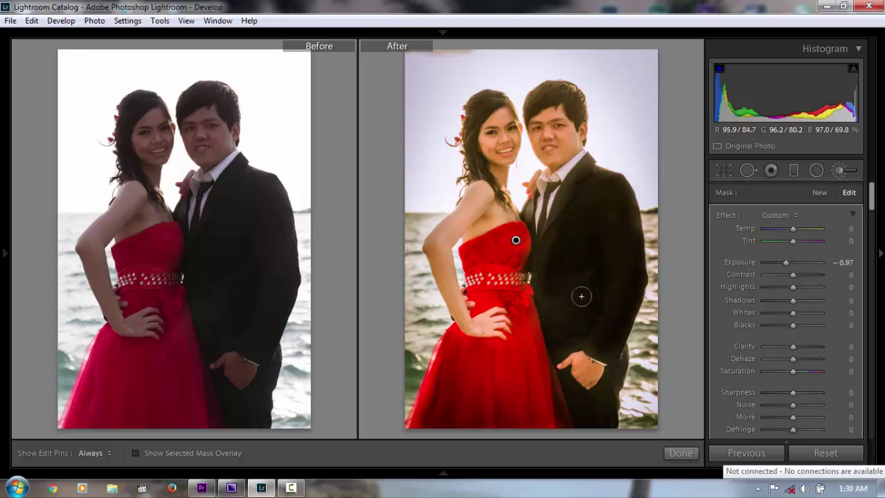
key("h")
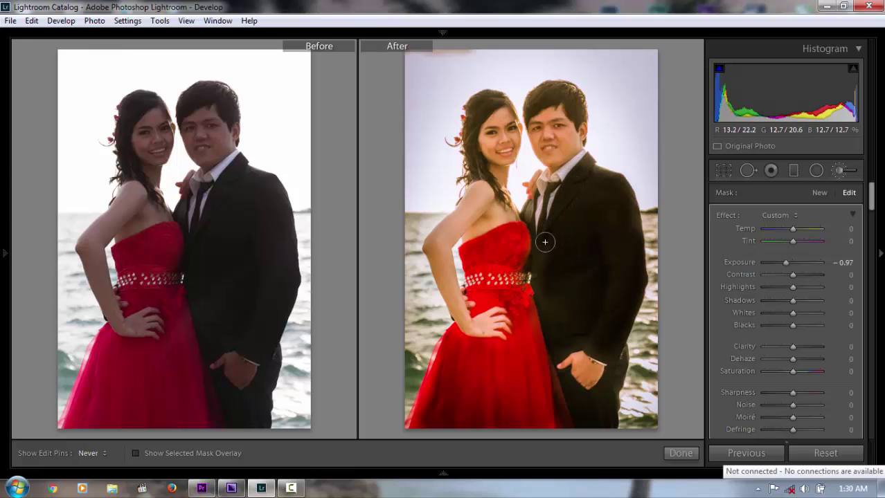
key("h")
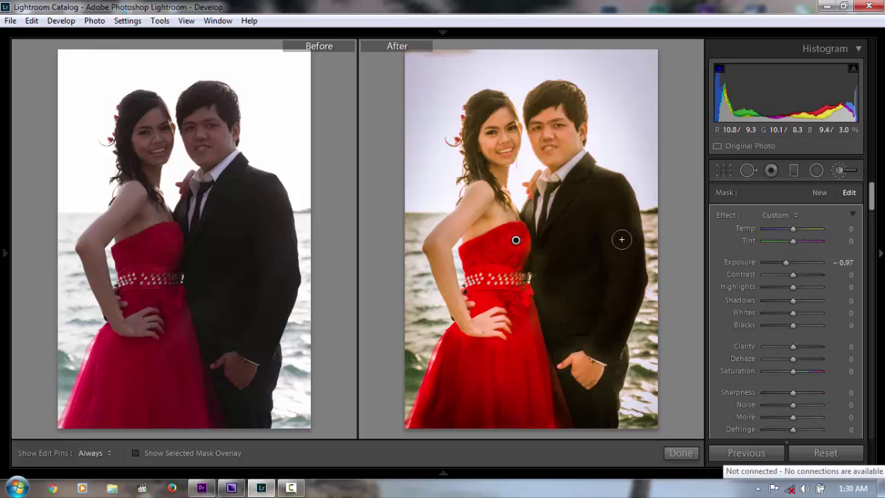
key("h")
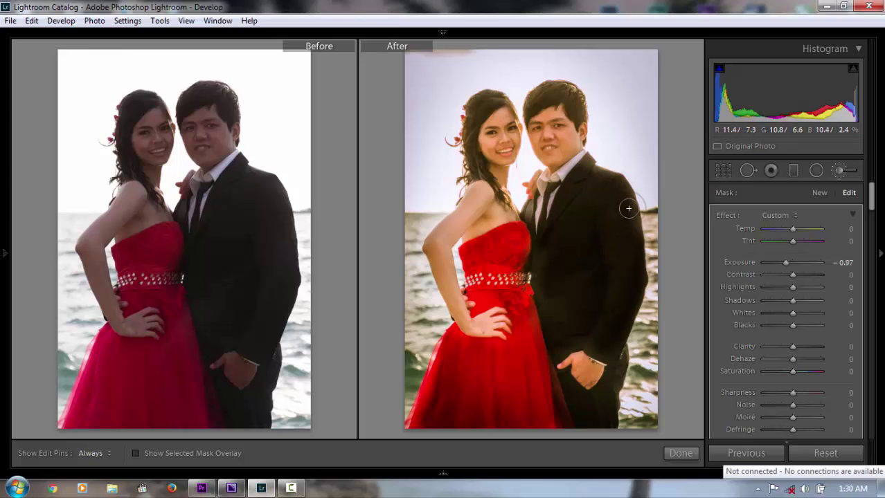
key("h")
key("h")
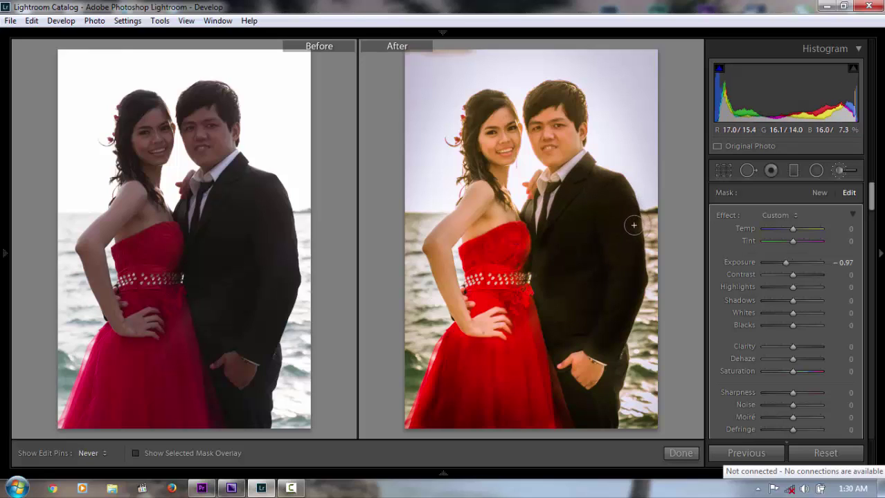
key("h")
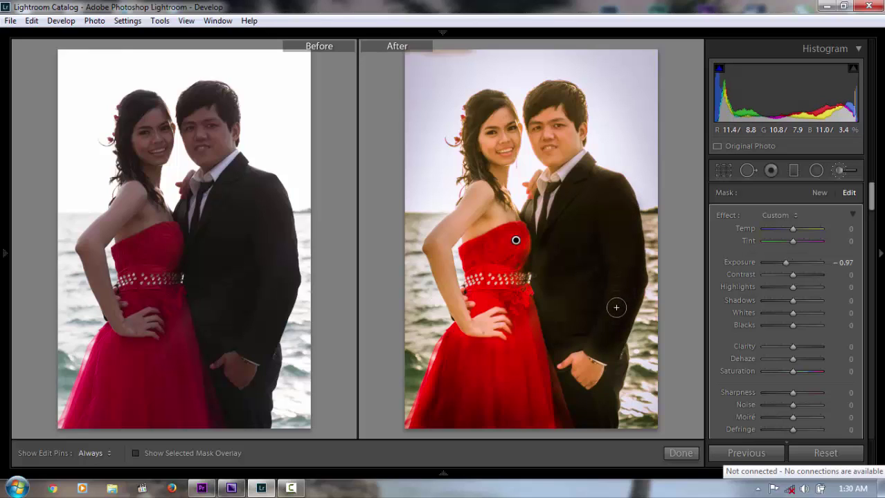
key("h")
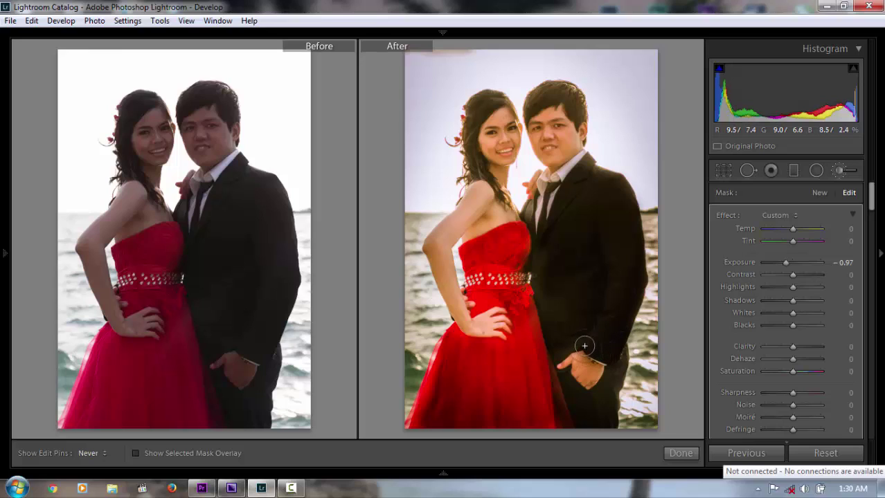
key("h")
key("h")
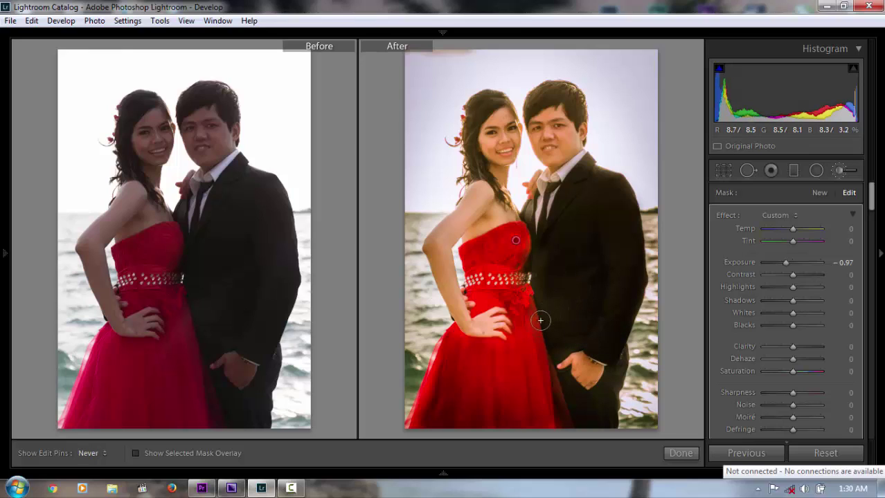
key("h")
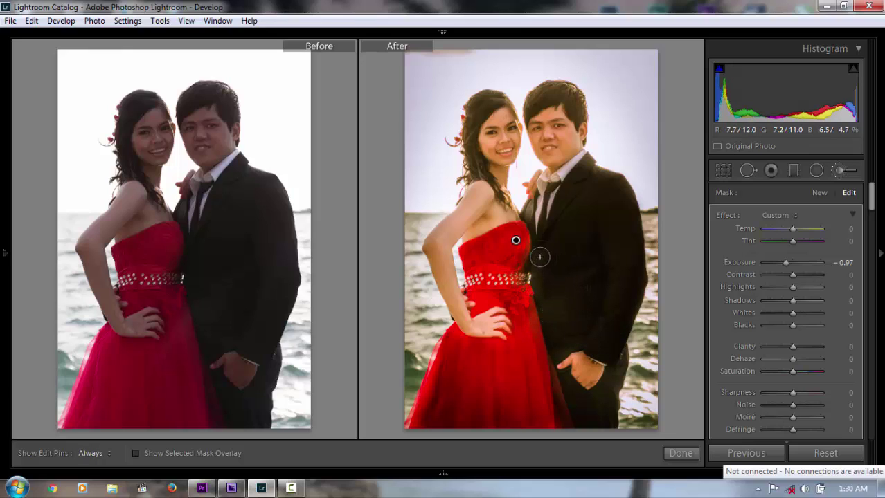
key("h")
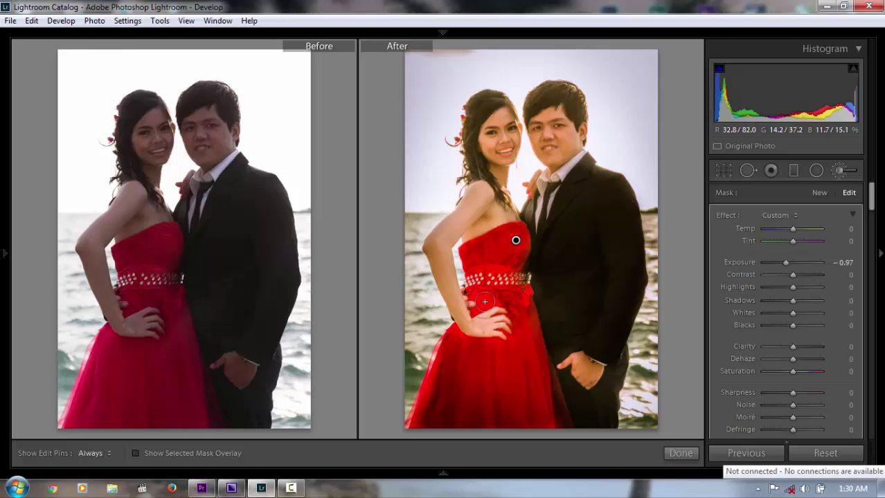
key("h")
key("h")
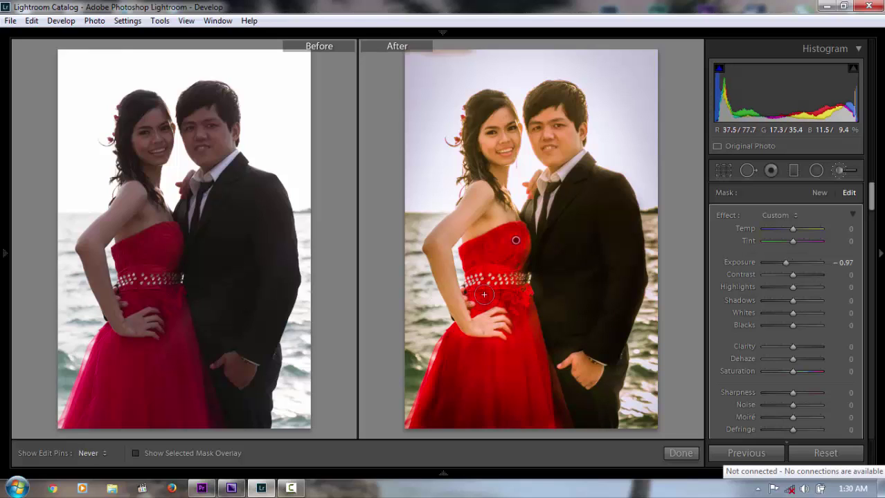
key("h")
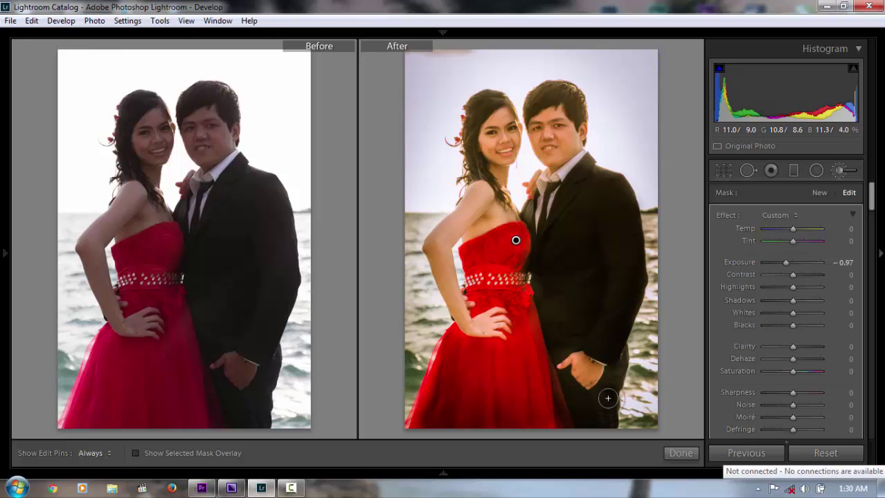
key("h")
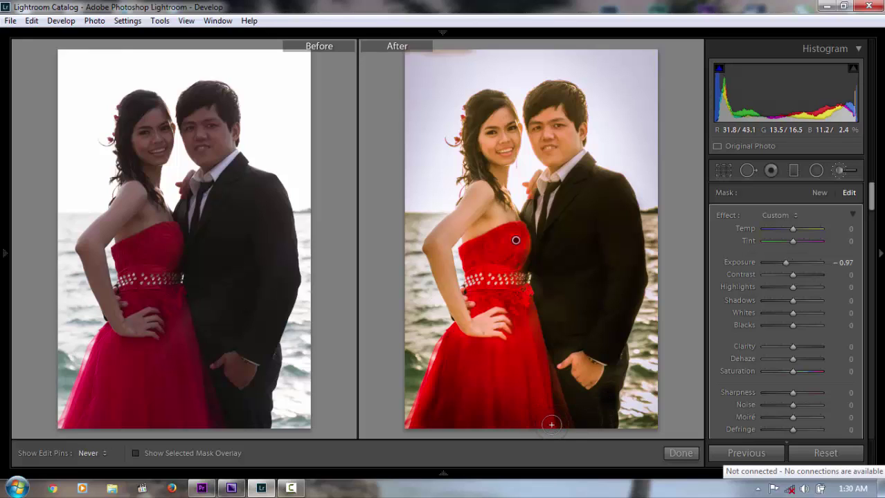
key("h")
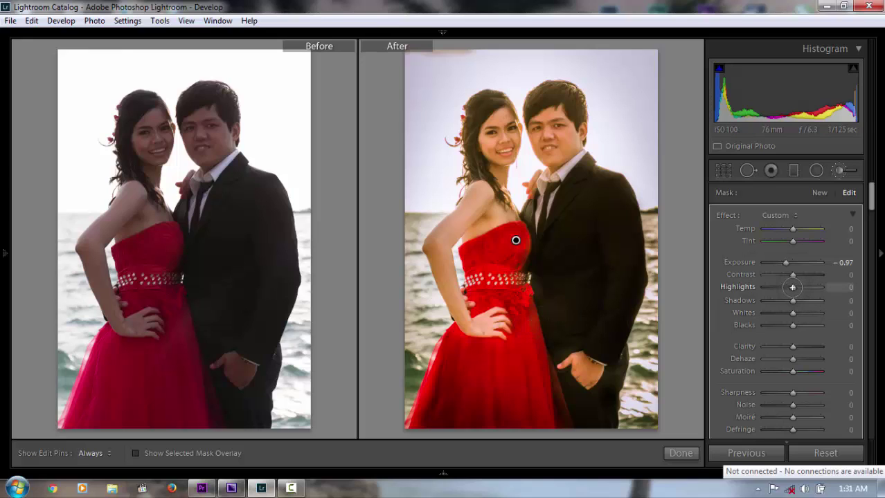
left_click_drag(787, 288, 784, 287)
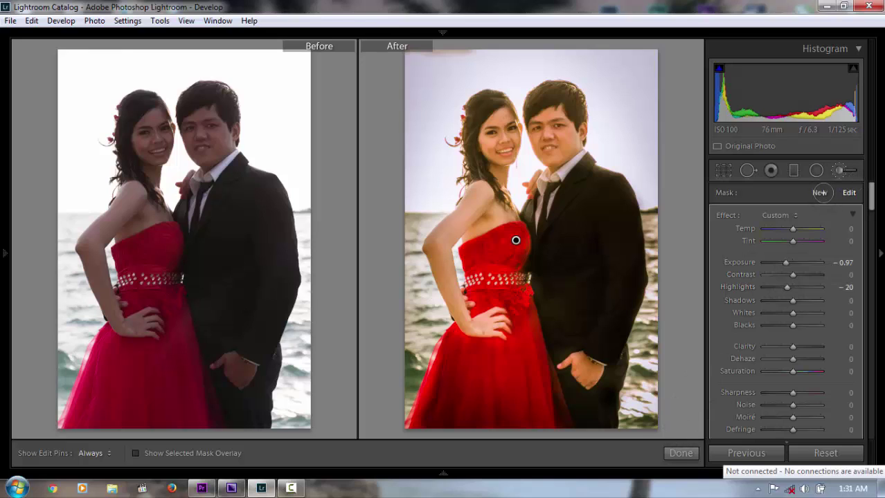
Start a new brush at 0 exposure and paint over the woman's arm and shoulder.
left_click(820, 193)
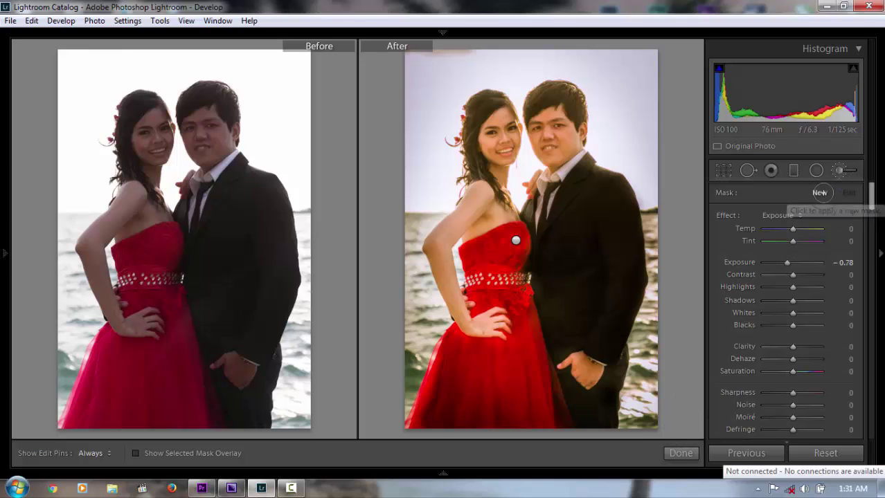
left_click(832, 262)
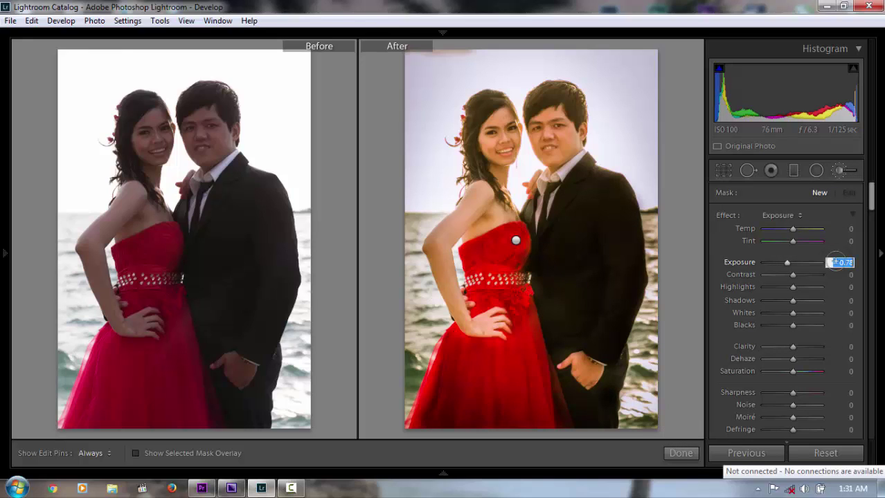
type("0")
key("Return")
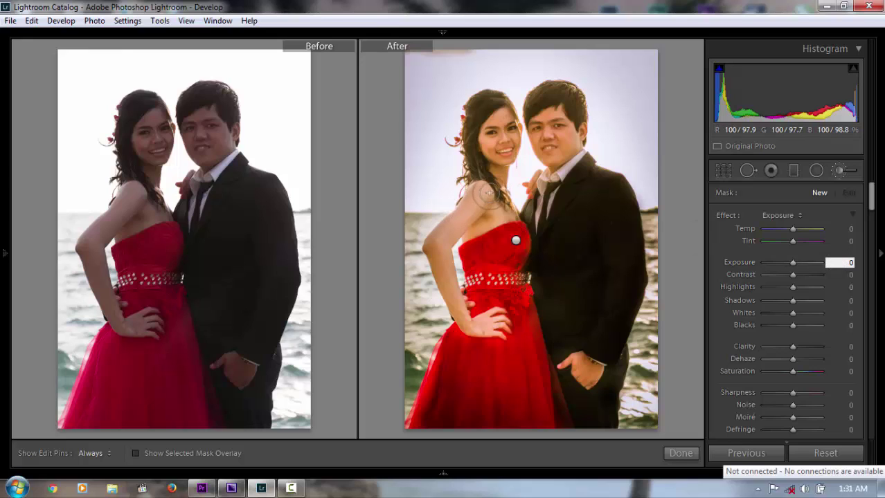
key("h")
left_click_drag(469, 207, 435, 247)
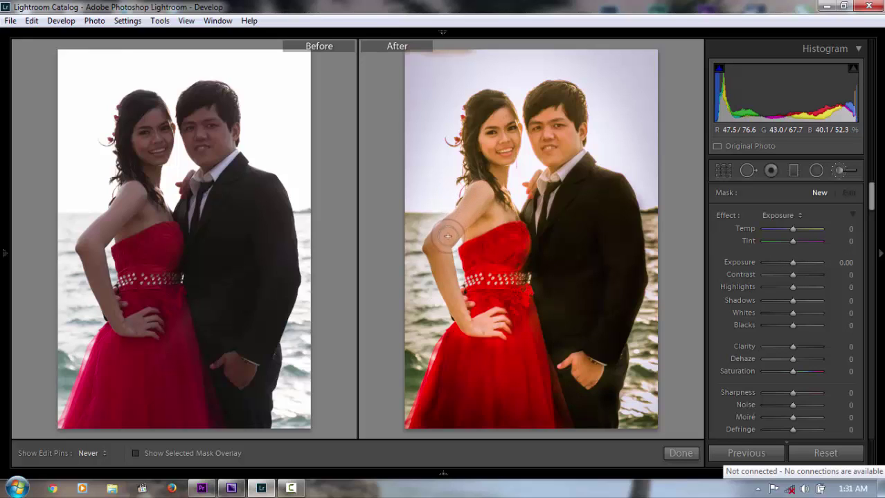
Warm the arm brush mask to Temp 15 with Blacks 24 and finish brushing.
key("h")
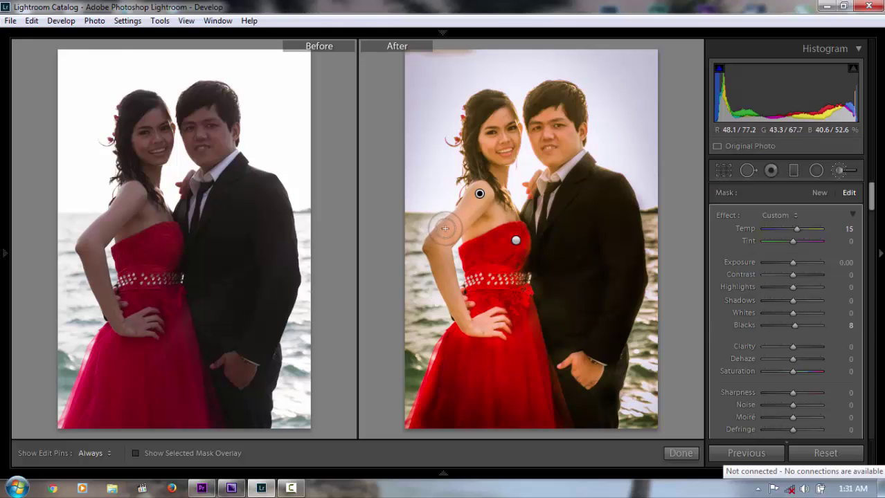
key("h")
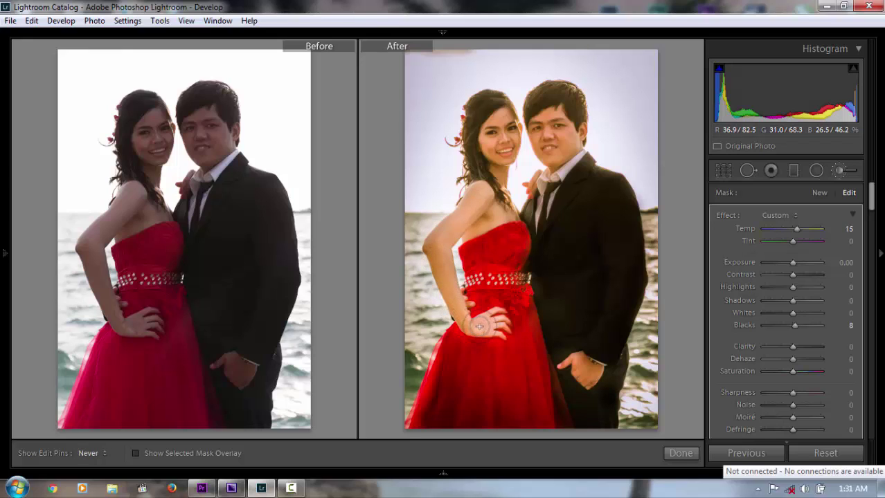
key("h")
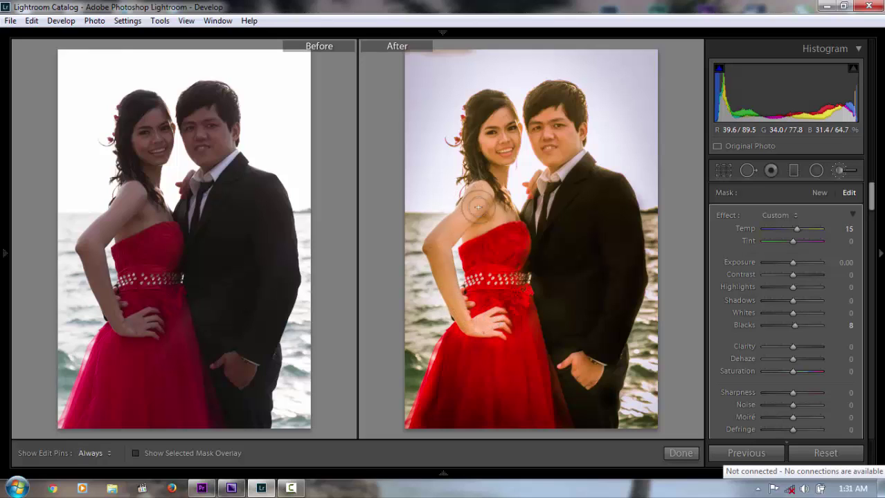
key("h")
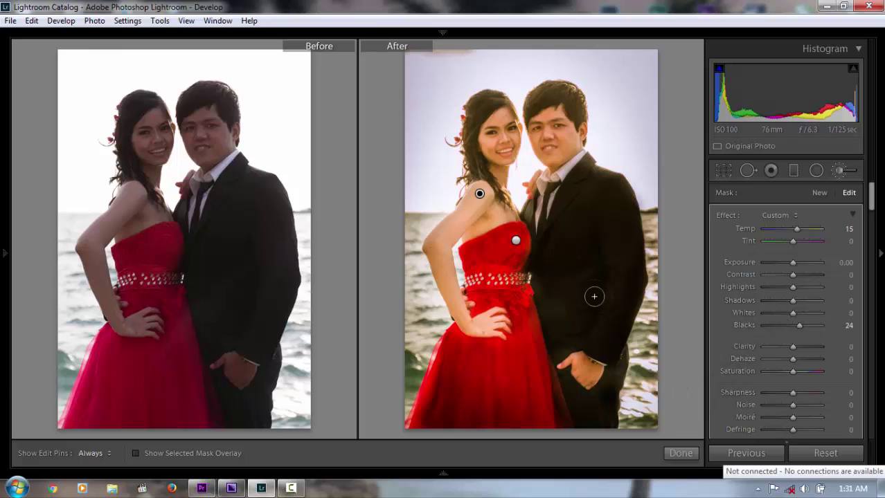
key("h")
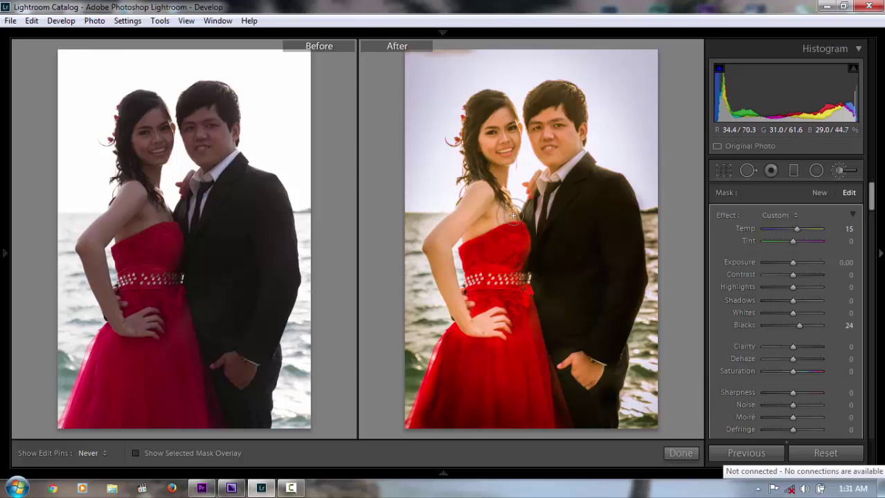
key("h")
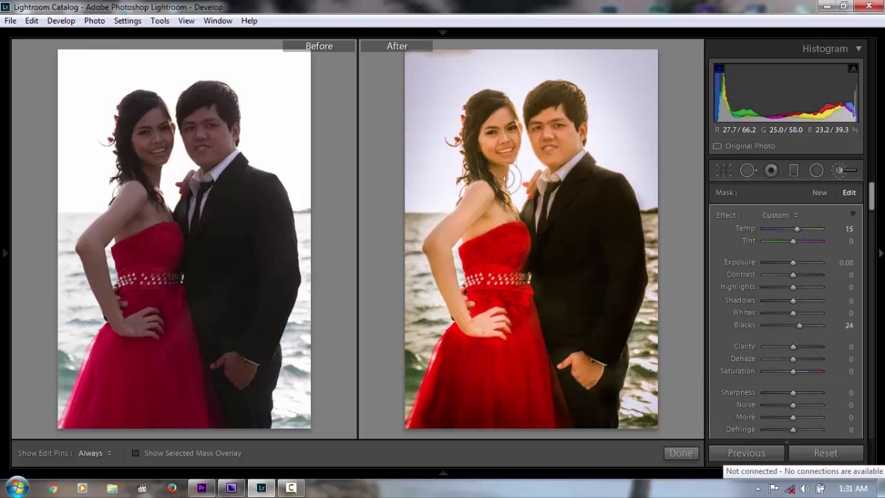
key("h")
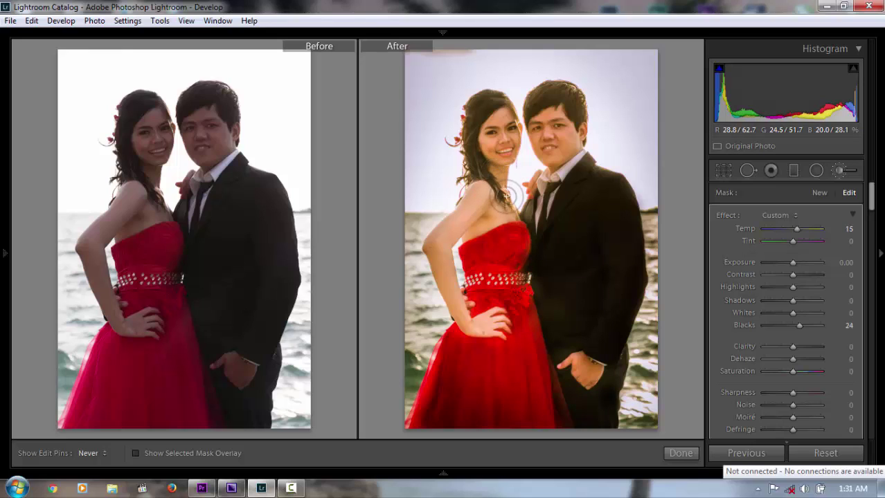
key("h")
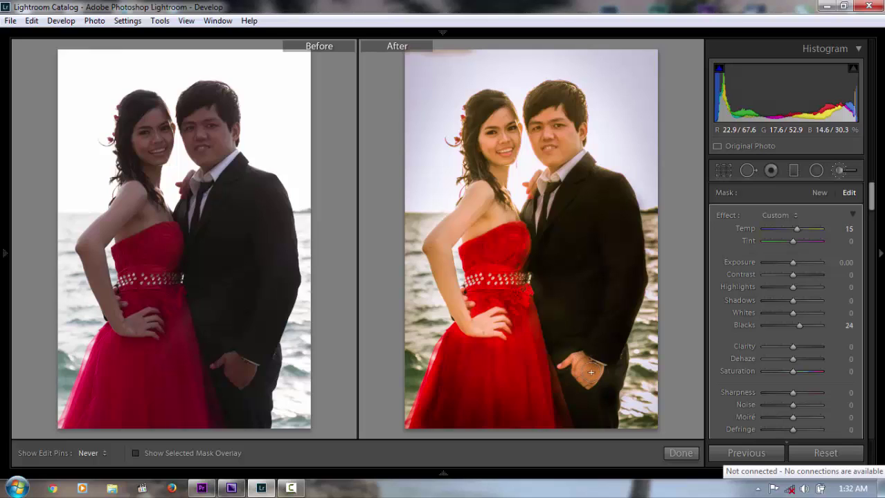
left_click(681, 452)
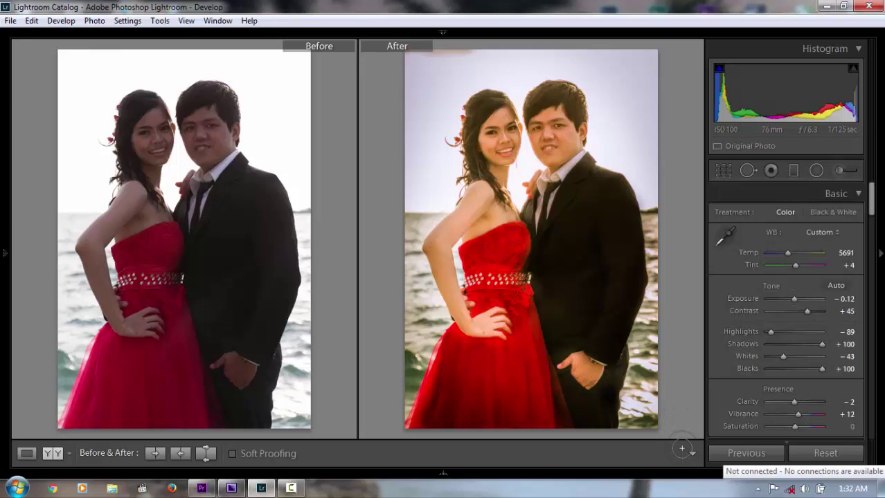
Draw a radial filter around the couple and narrow it beside the woman's arm.
left_click(815, 170)
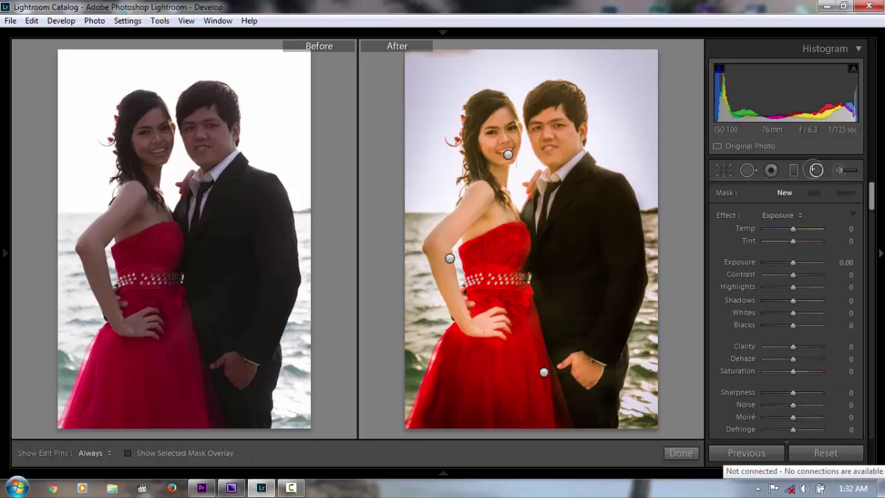
left_click_drag(508, 155, 620, 305)
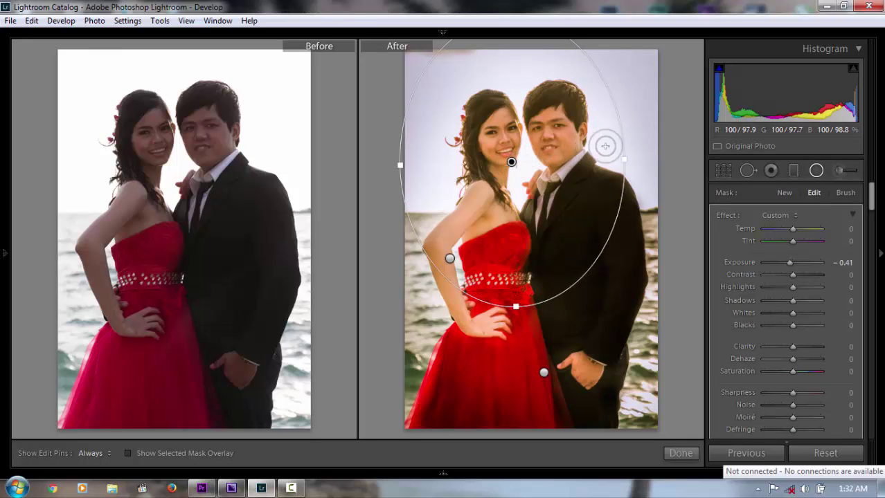
left_click_drag(625, 158, 601, 158)
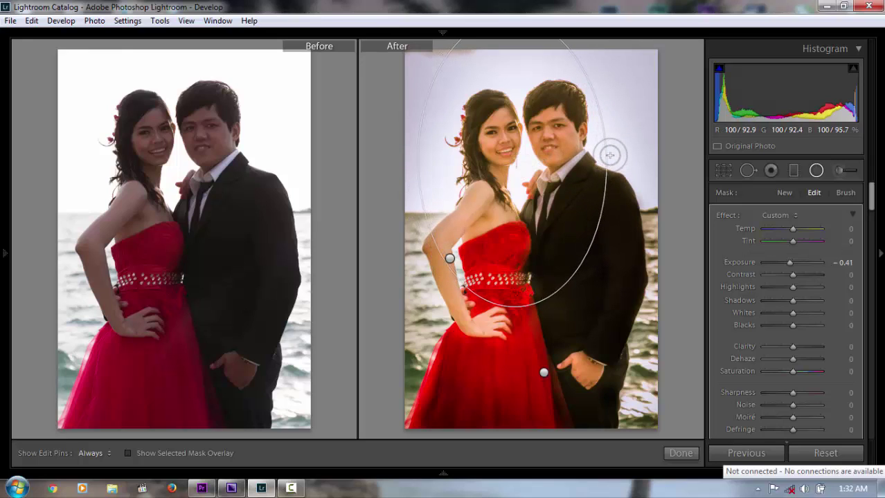
left_click_drag(601, 158, 607, 159)
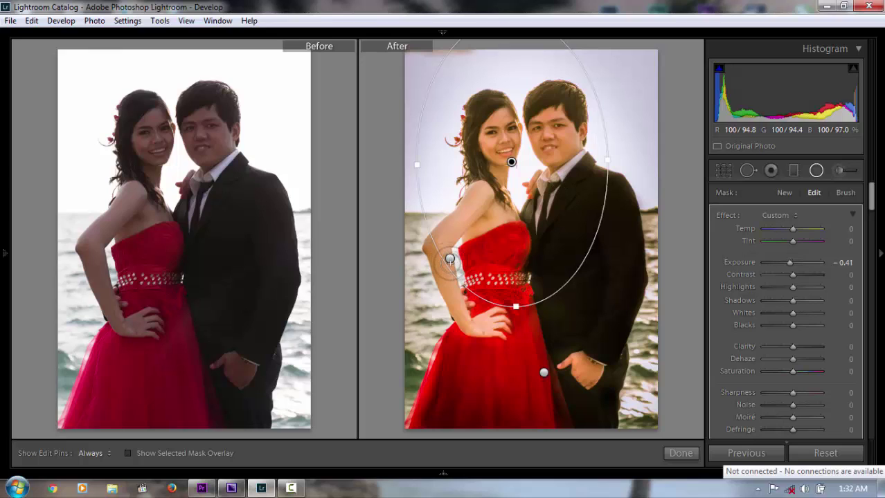
left_click(449, 258)
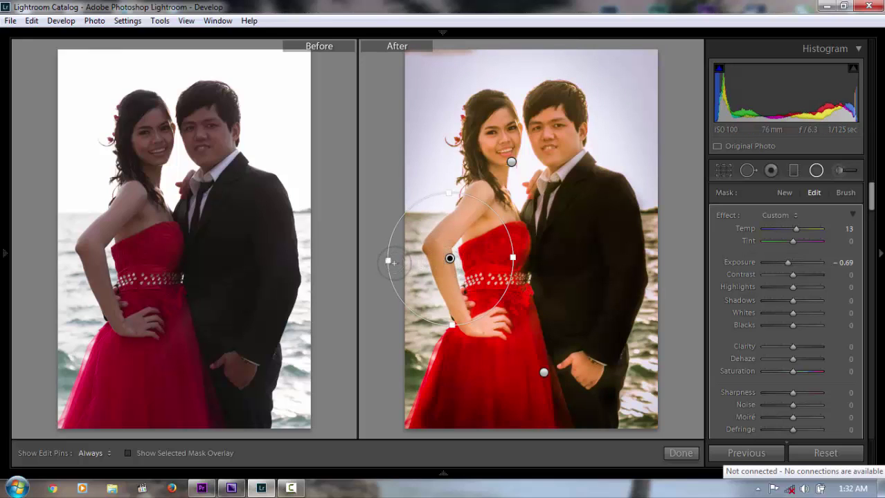
left_click_drag(388, 261, 412, 259)
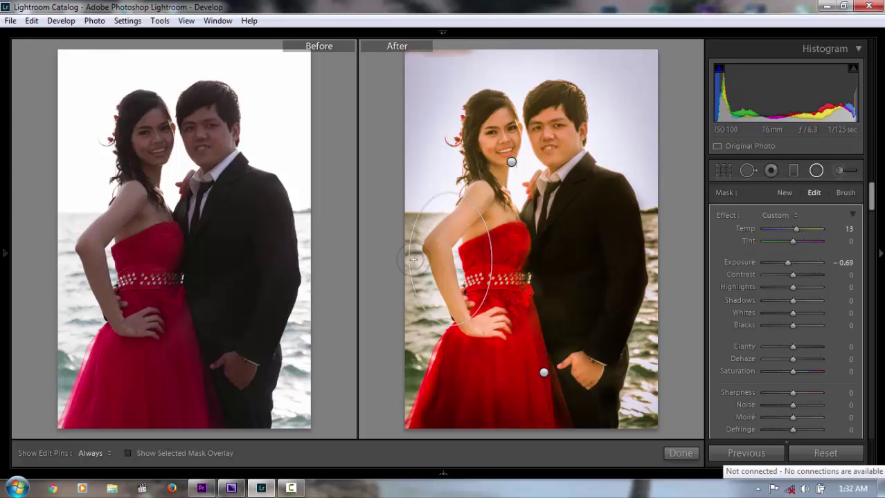
Reshape the −0.78 exposure radial over the lower dress, nudge it left, and commit it.
left_click(543, 374)
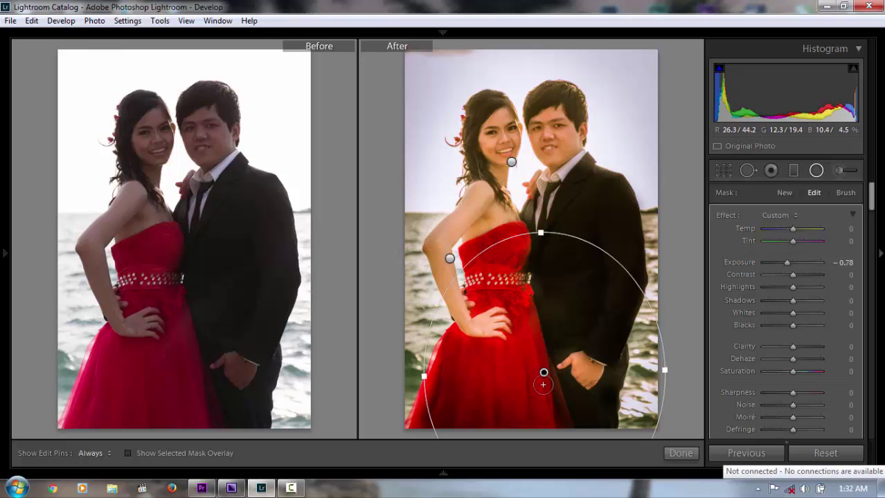
mouse_move(543, 385)
left_mouse_down()
mouse_move(544, 407)
mouse_move(538, 366)
mouse_move(602, 365)
mouse_move(547, 350)
left_mouse_up()
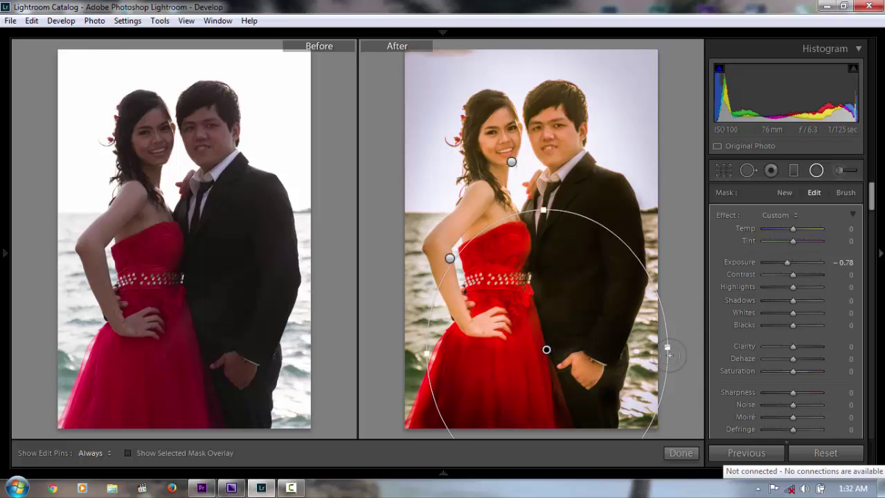
left_click_drag(668, 349, 633, 349)
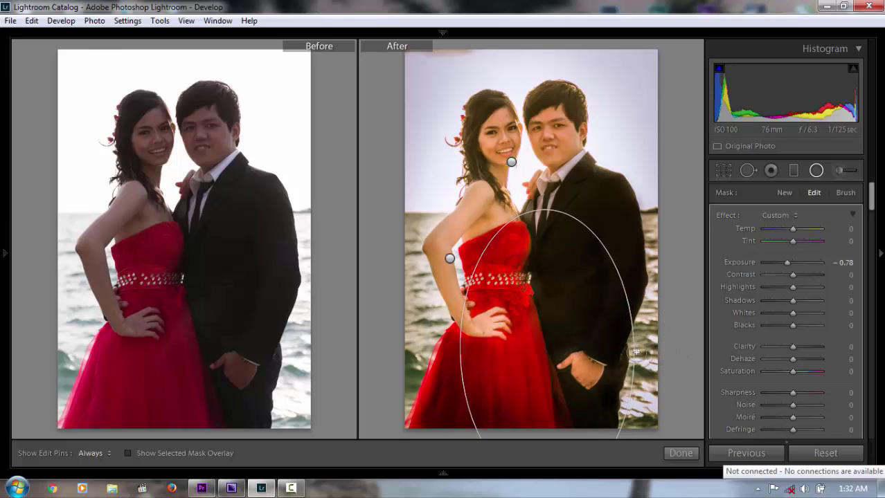
left_click_drag(547, 350, 539, 351)
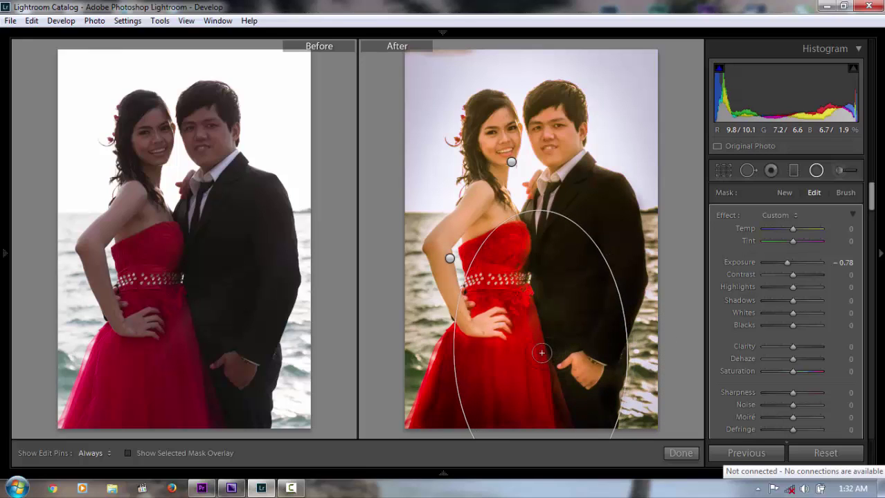
left_click(674, 454)
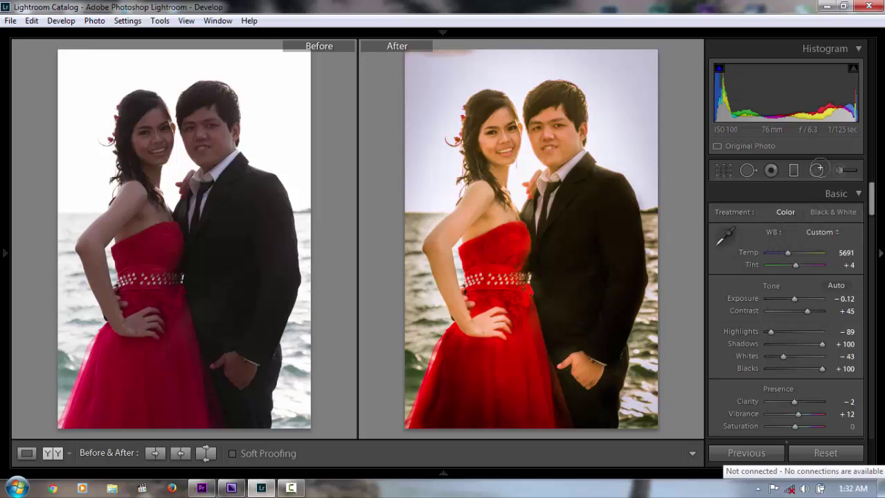
Cool the existing brush mask to Temp −26, undo its −33 saturation cut, and close brush editing.
left_click(839, 168)
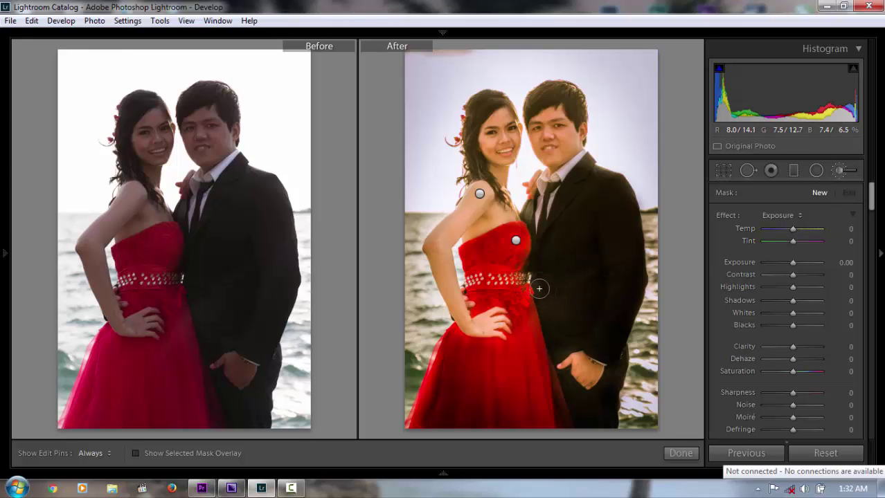
key("h")
key("h")
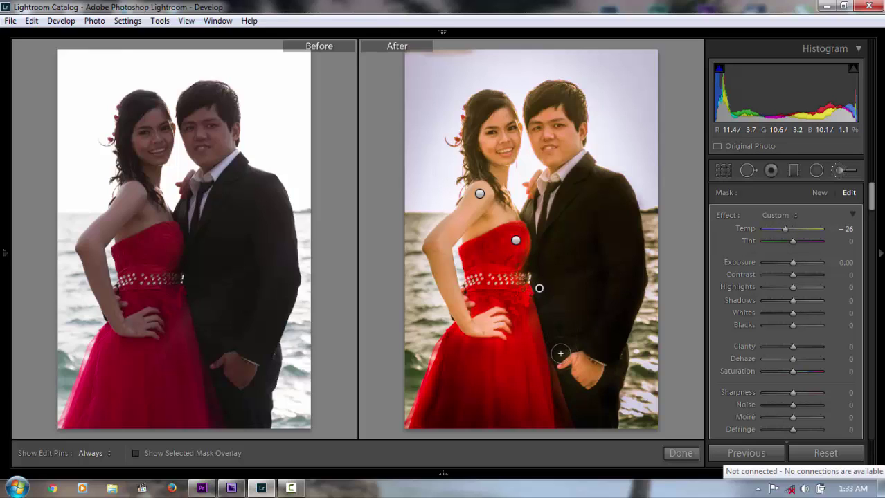
key("h")
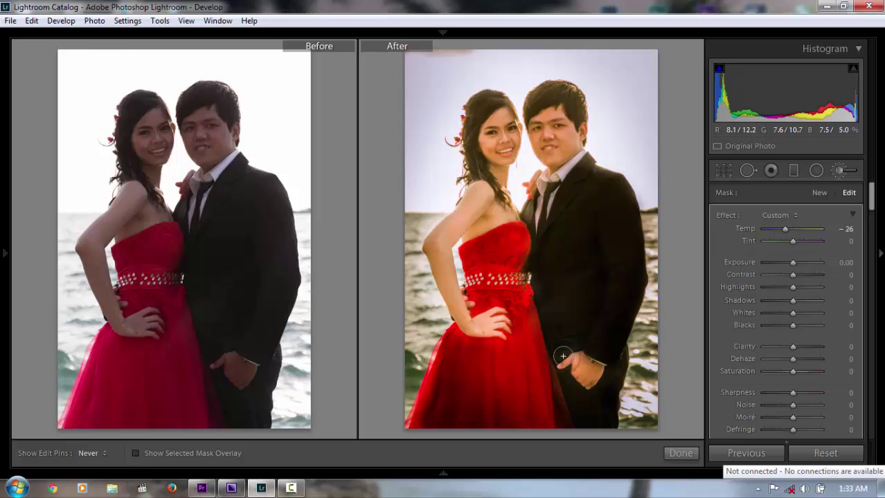
key("h")
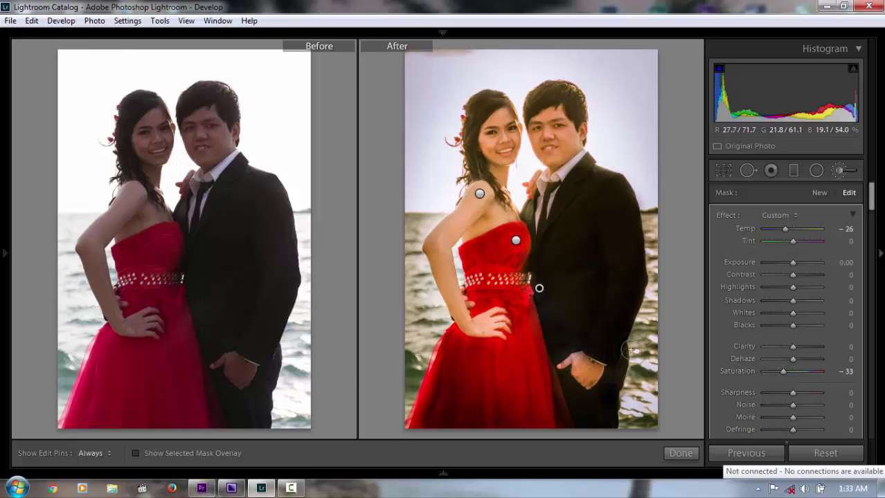
key("ctrl+z")
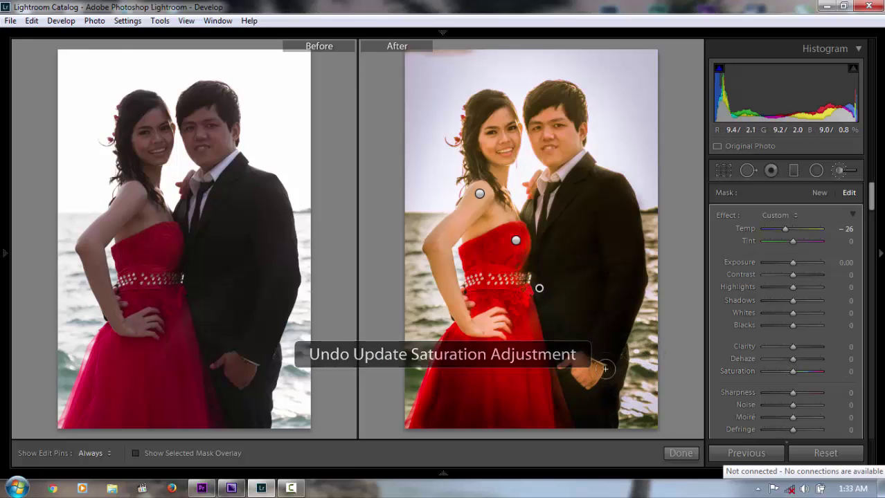
left_click(672, 449)
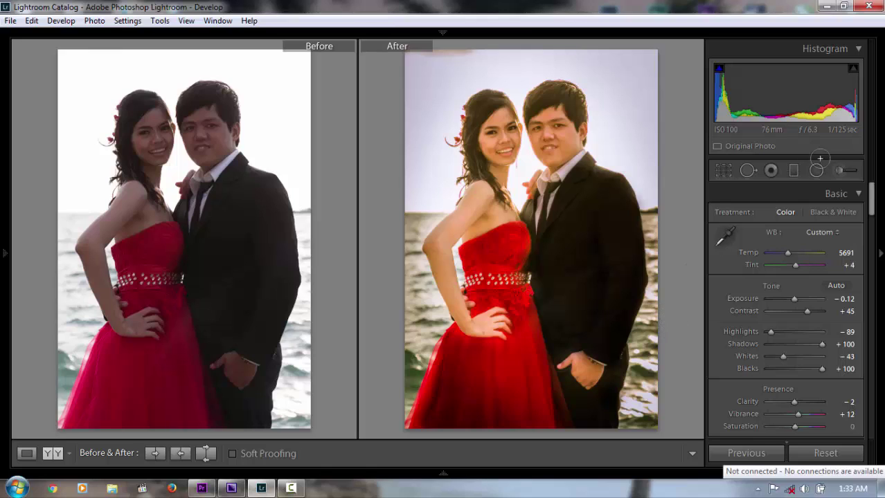
Draw a new diagonal +0.87 exposure graduated filter and shift it into place.
left_click(793, 170)
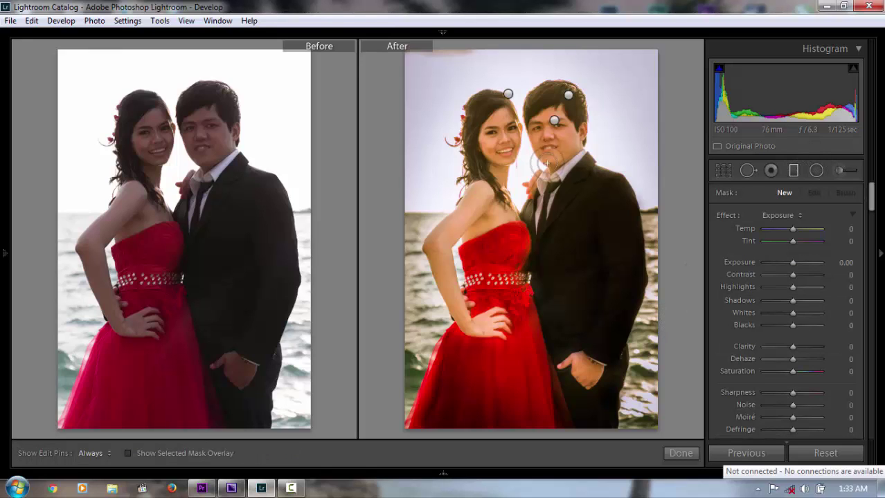
left_click_drag(555, 122, 444, 205)
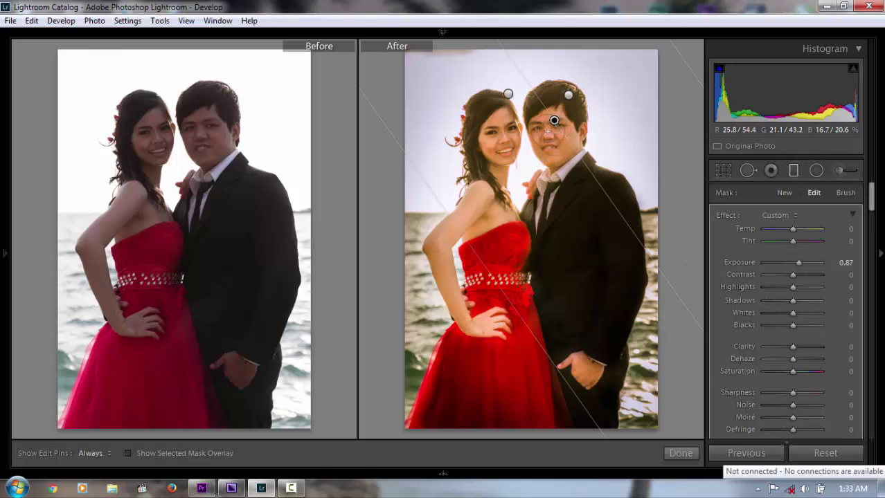
left_click_drag(554, 120, 600, 88)
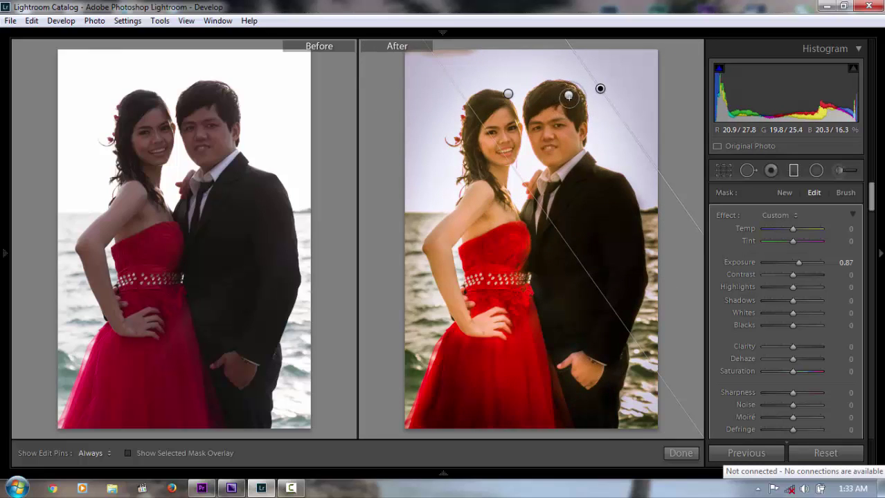
Move the other graduated filter toward the upper right, rotate it slightly, and commit.
left_click(568, 95)
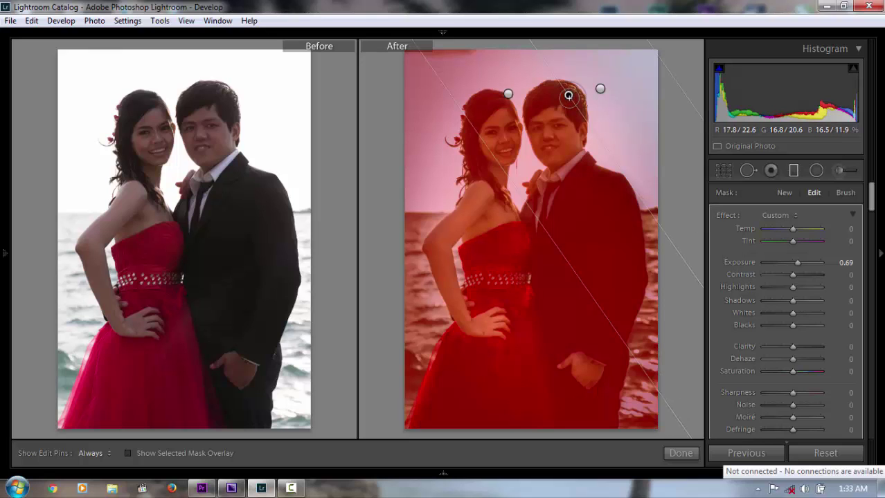
mouse_move(567, 94)
left_mouse_down()
mouse_move(607, 68)
mouse_move(578, 90)
mouse_move(585, 85)
left_mouse_up()
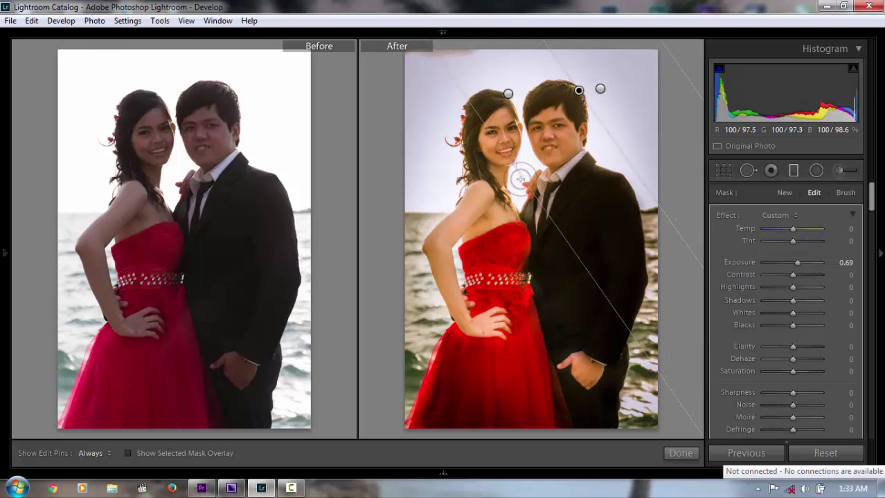
left_click_drag(546, 158, 616, 293)
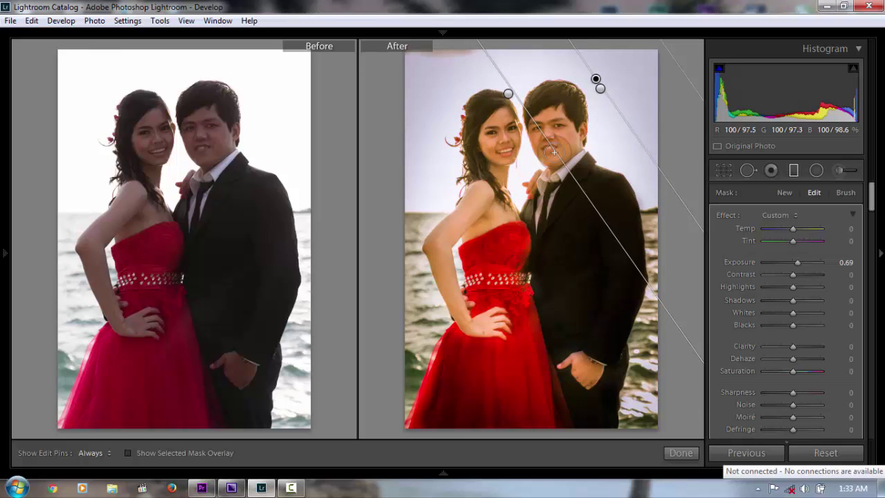
left_click(690, 448)
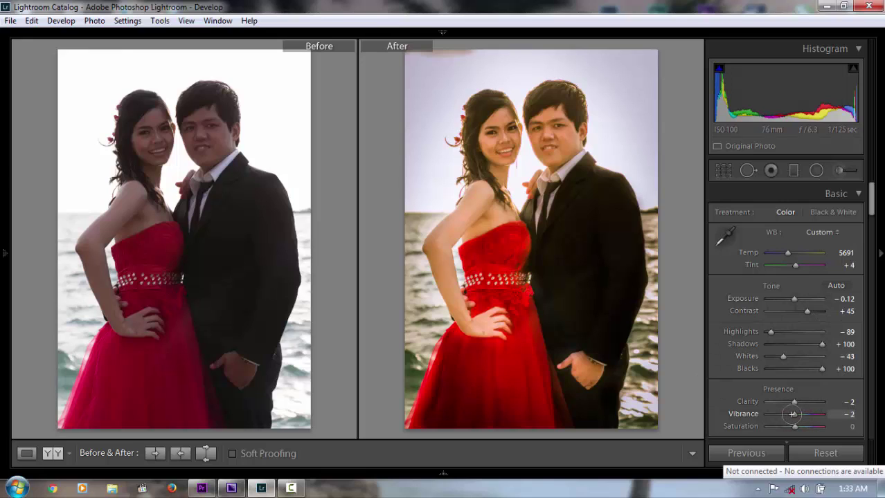
Set global Vibrance to +14, fine-tune Tint, and warm Temp to 5929.
left_click_drag(792, 414, 796, 414)
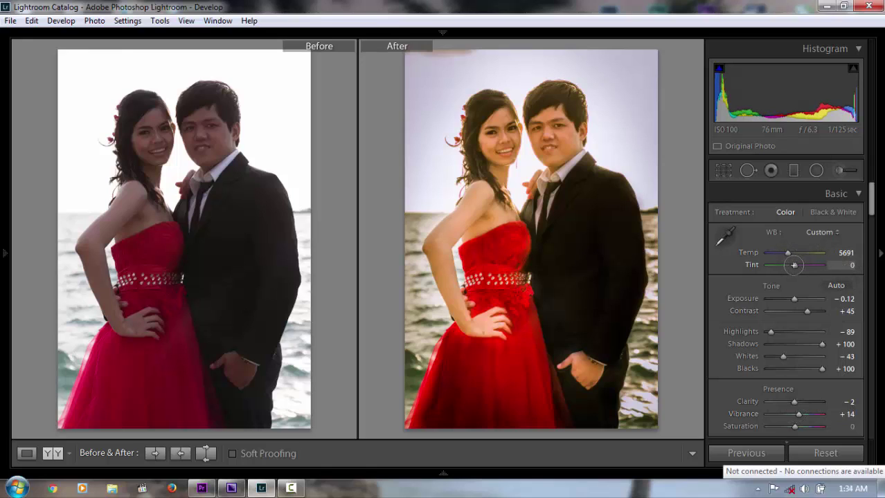
left_click_drag(798, 265, 800, 266)
left_click_drag(787, 253, 791, 253)
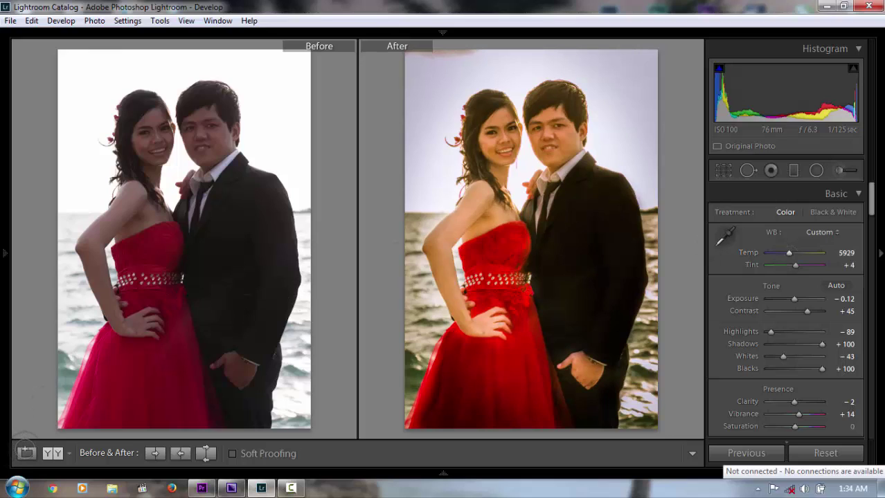
Compare the edit in Before/After and zoom in on the woman's smile.
left_click(26, 453)
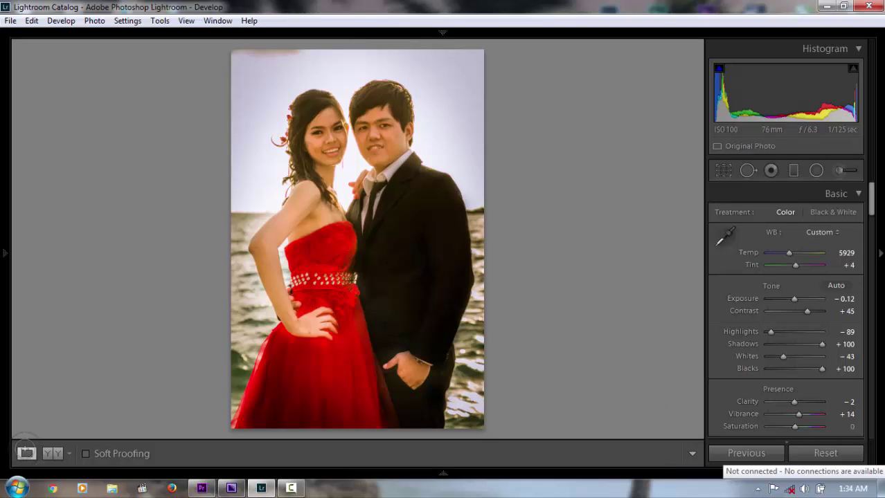
left_click(49, 453)
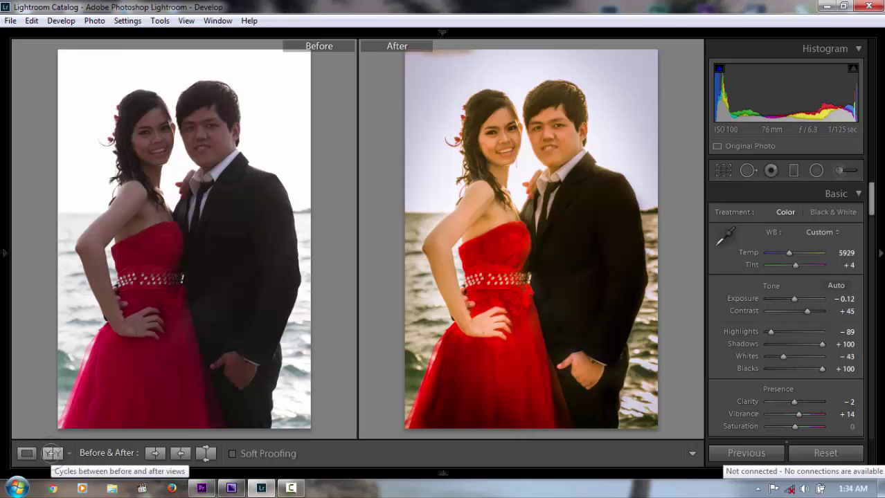
left_click(499, 158)
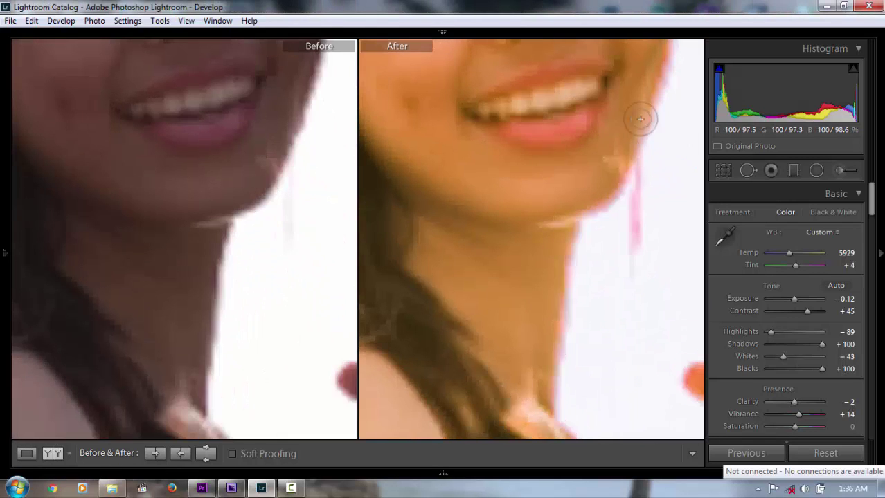
left_click_drag(638, 96, 622, 166)
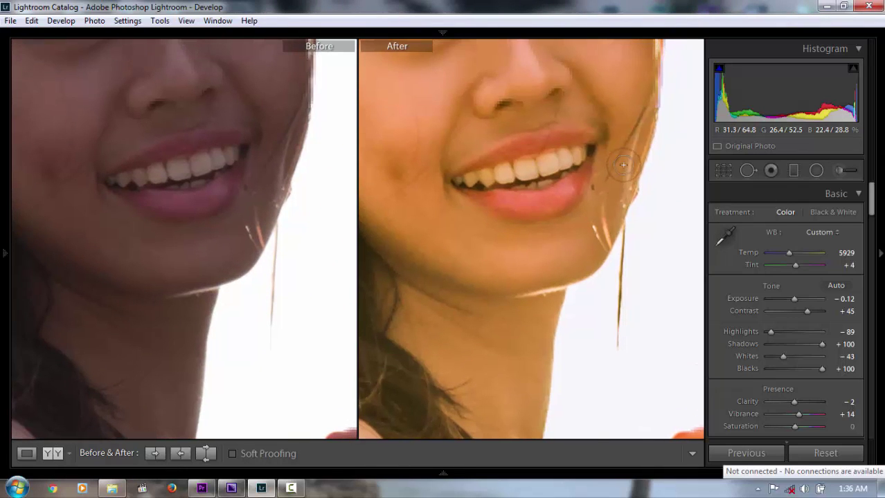
Create a Teeth Whitening brush adjustment with Exposure 0.40 and Saturation −26.
left_click(838, 171)
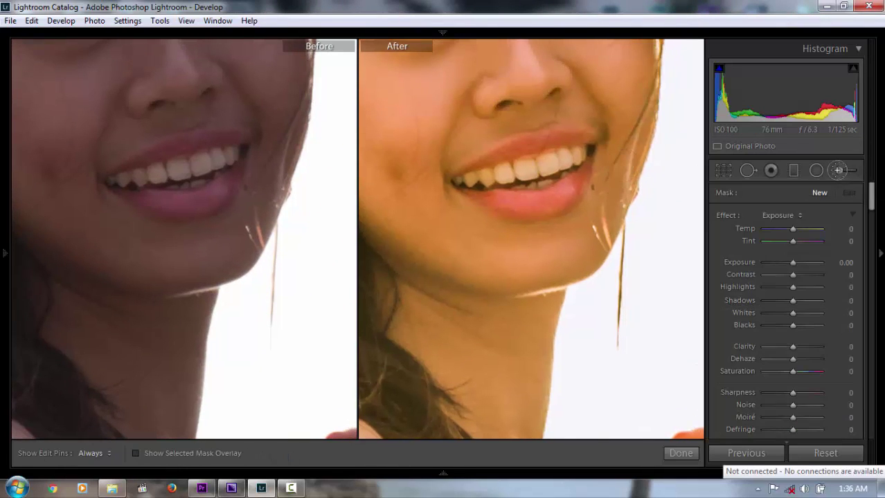
left_click(794, 218)
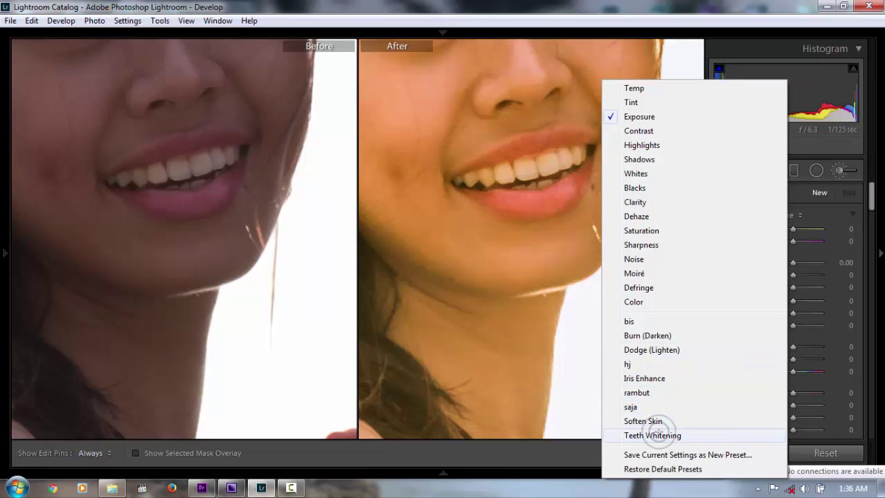
left_click(658, 435)
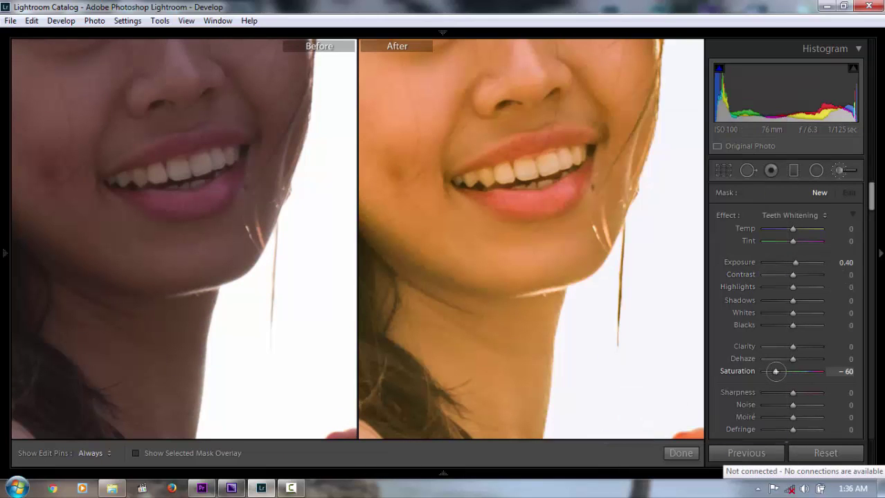
left_click_drag(785, 372, 786, 371)
Paint the whitening across the woman's right, left and remaining teeth, checking the mask overlay.
key("h")
left_click_drag(499, 177, 572, 159)
key("o")
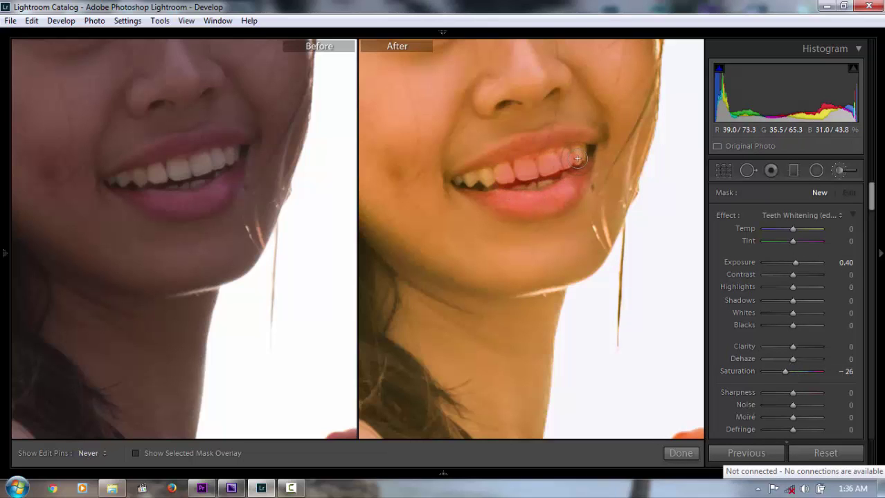
key("h")
left_click_drag(499, 178, 467, 180)
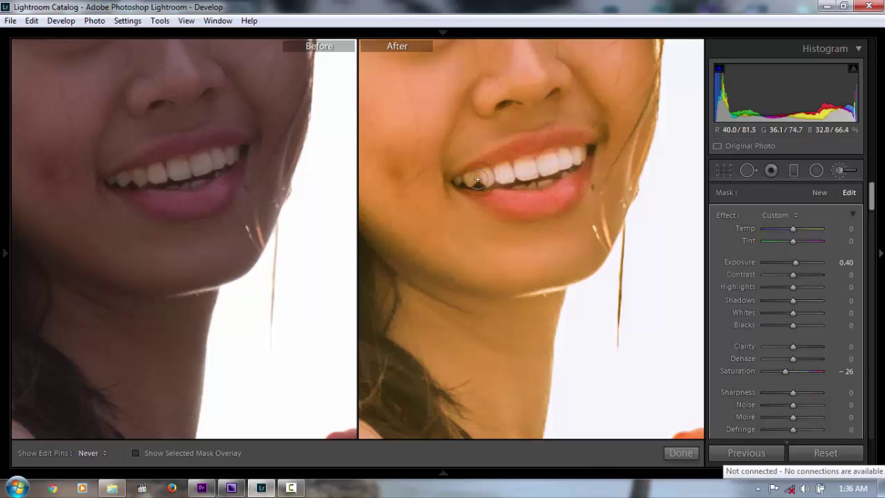
key("h")
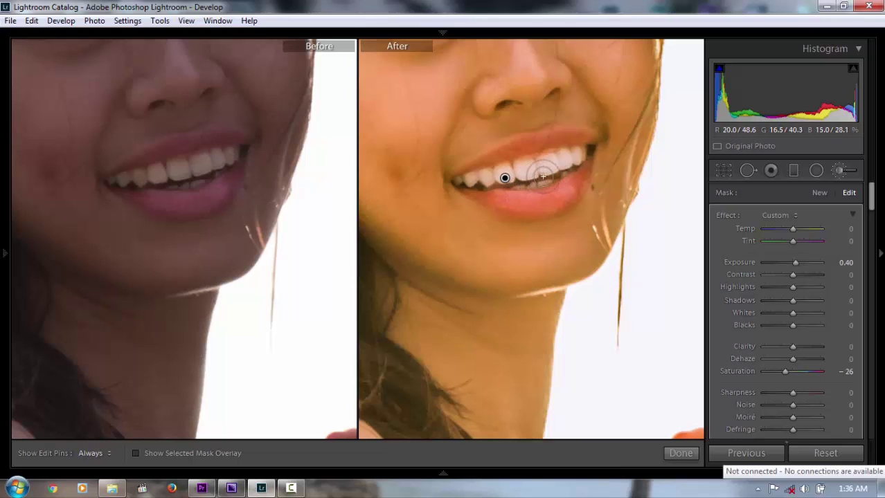
left_click_drag(518, 186, 548, 167)
key("h")
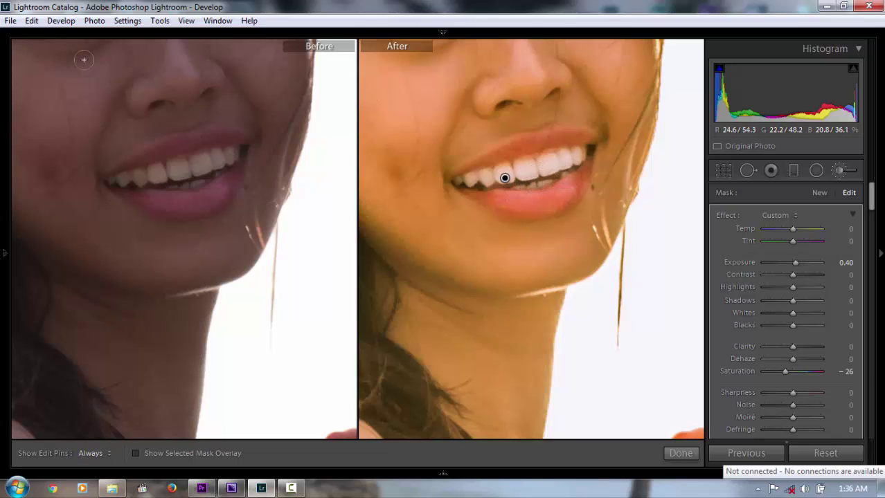
Review the bride's whitened teeth in the Navigator close-up, then pan to the groom's face.
left_click(7, 294)
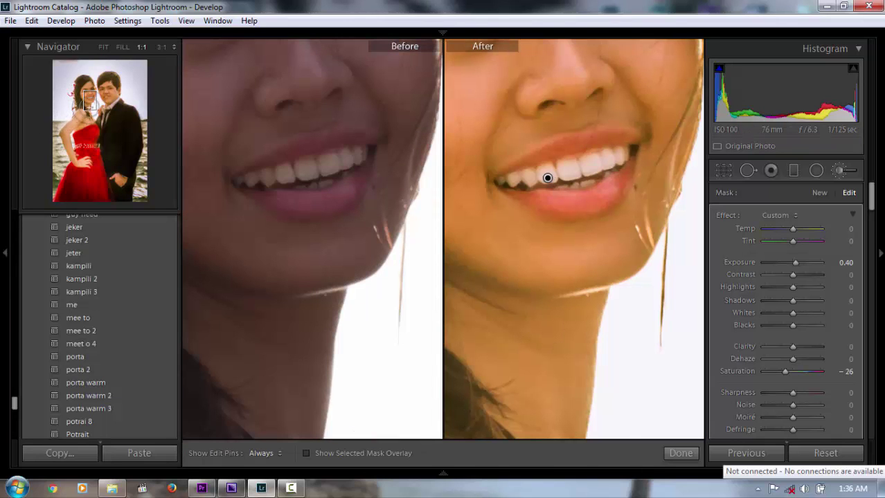
left_click_drag(89, 108, 83, 98)
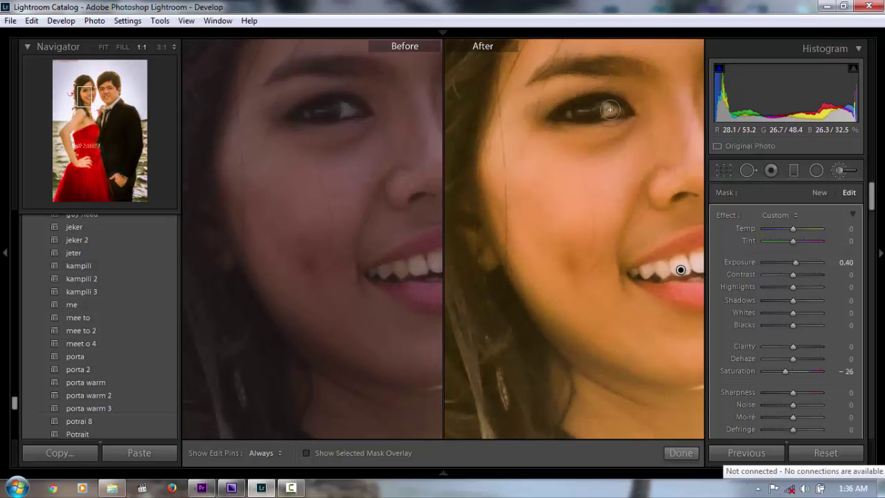
key("h")
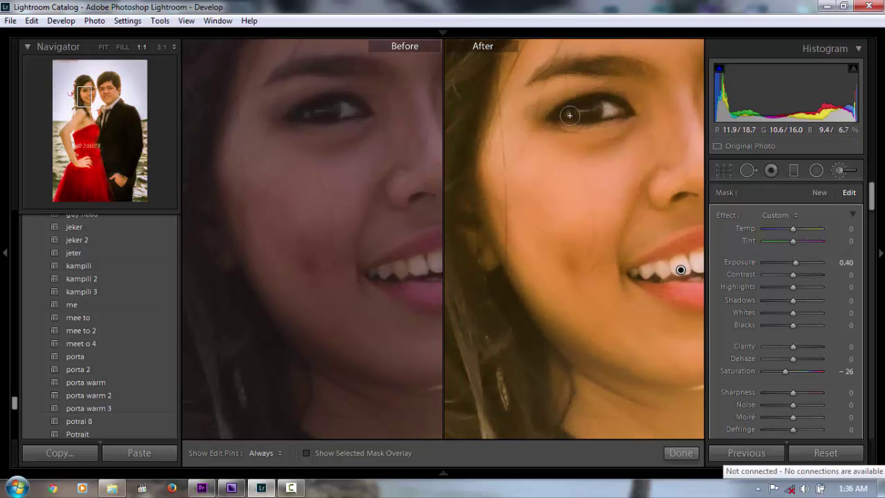
key("h")
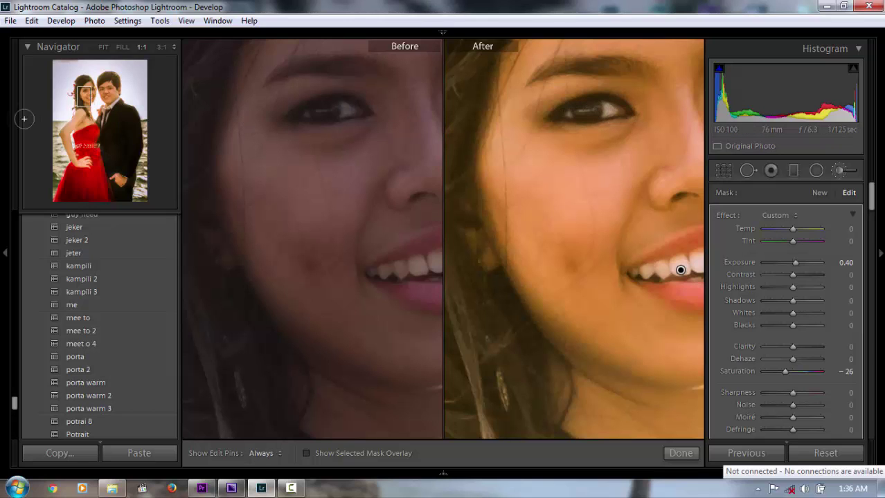
left_click(91, 96)
left_click_drag(88, 95, 91, 94)
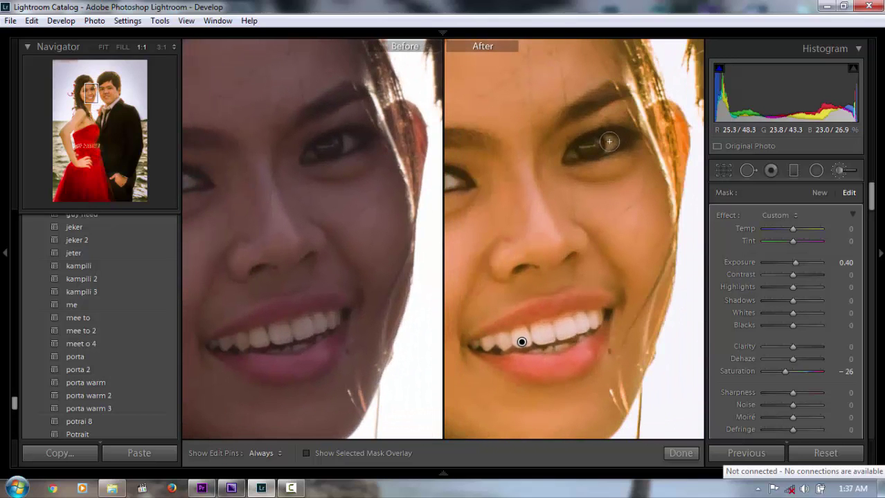
key("h")
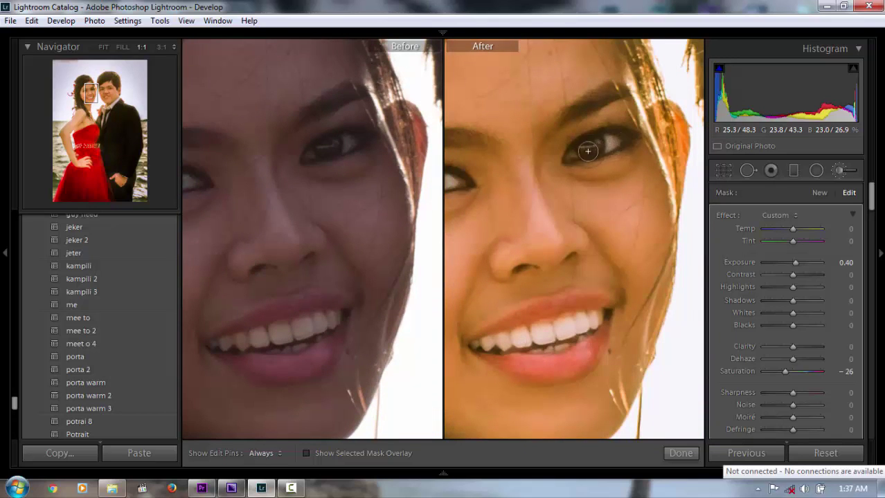
key("h")
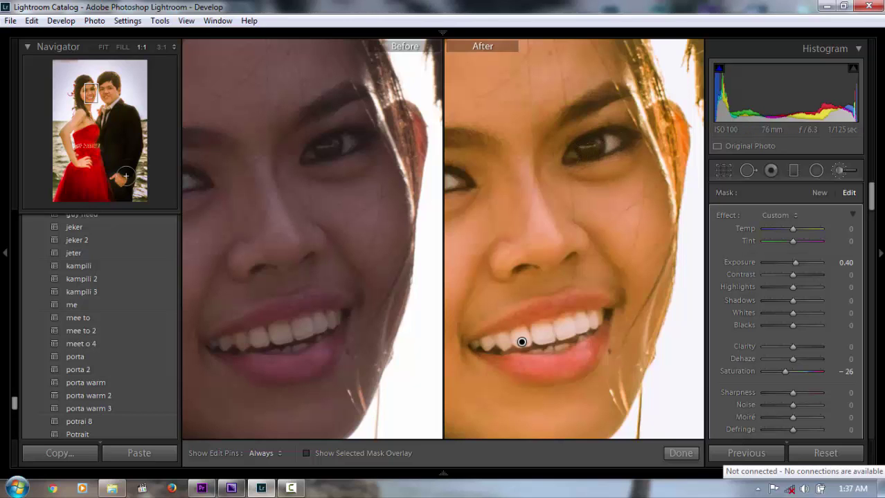
left_click_drag(92, 94, 105, 92)
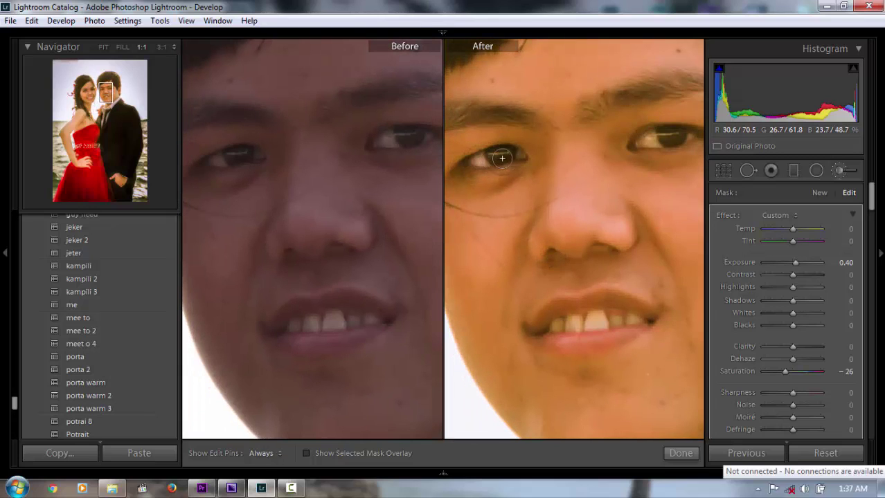
Paint the Exposure 0.40, Saturation −26 whitening over the groom's teeth, then zoom out to the full photo.
key("h")
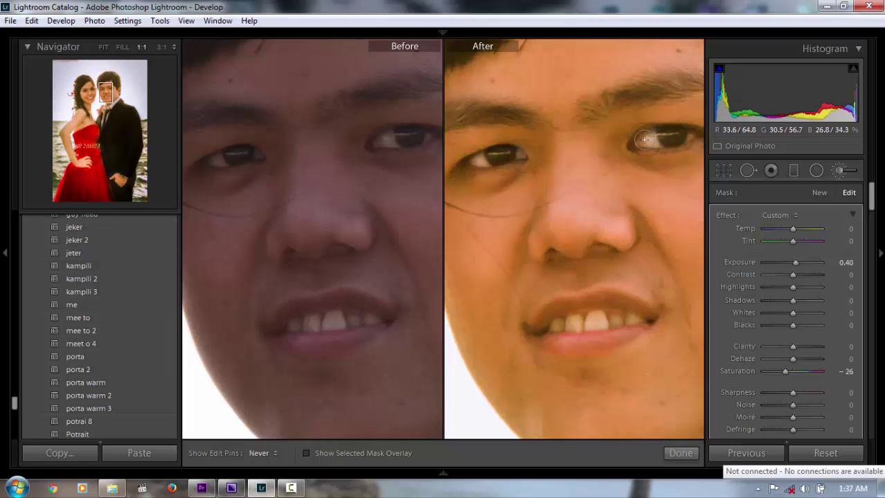
key("h")
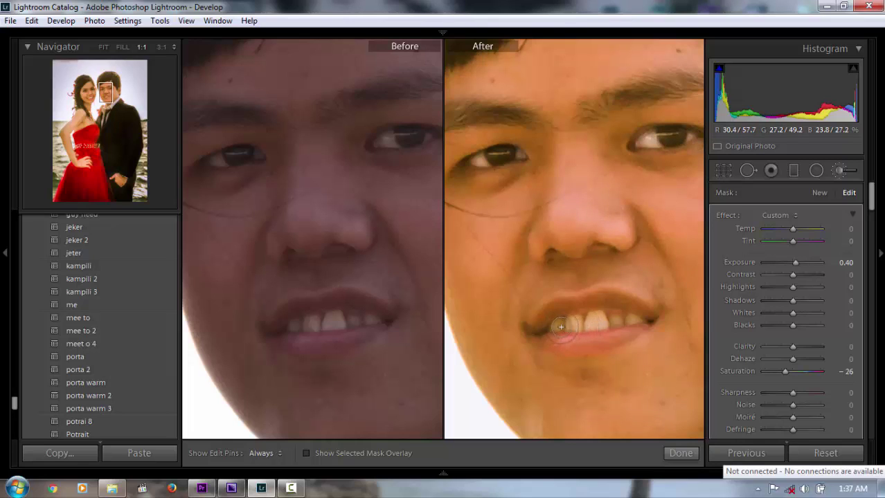
key("h")
left_click_drag(557, 328, 644, 324)
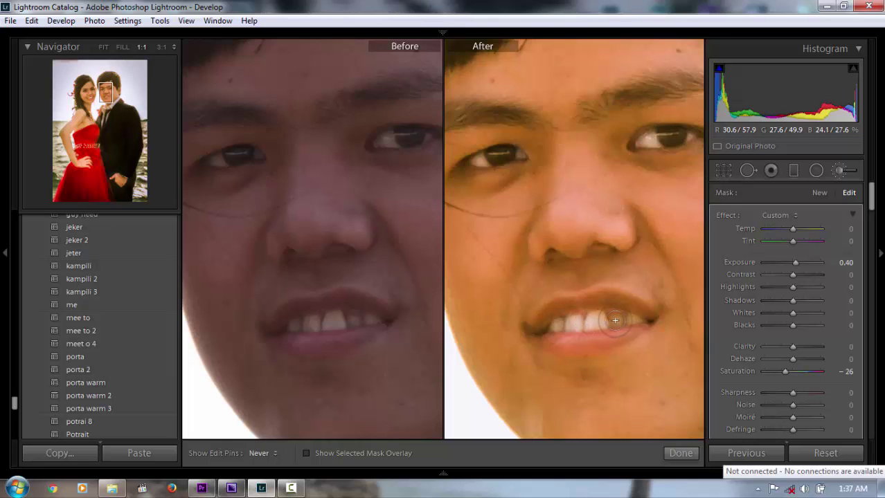
key("h")
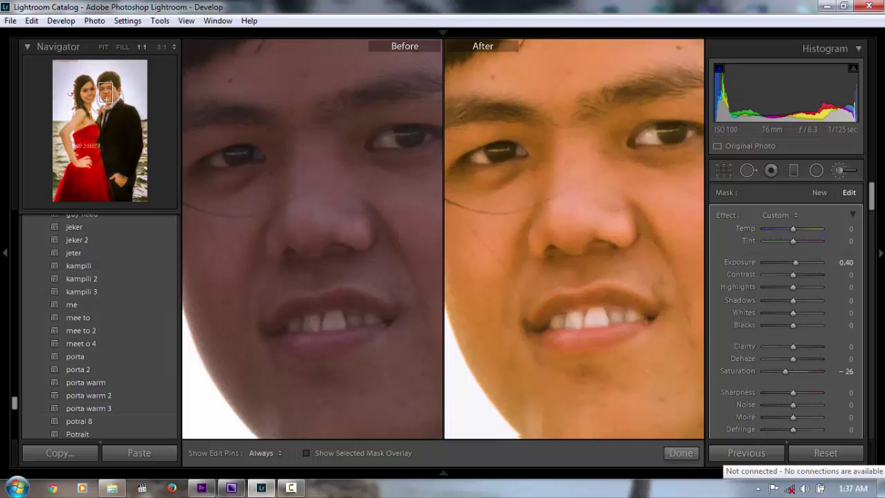
key("z")
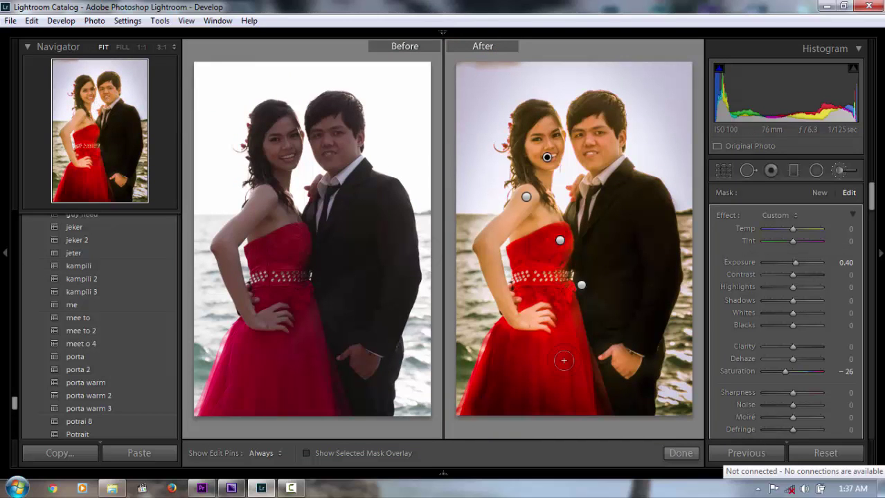
Close the Adjustment Brush and show the edited portrait alone in Loupe view.
left_click(679, 451)
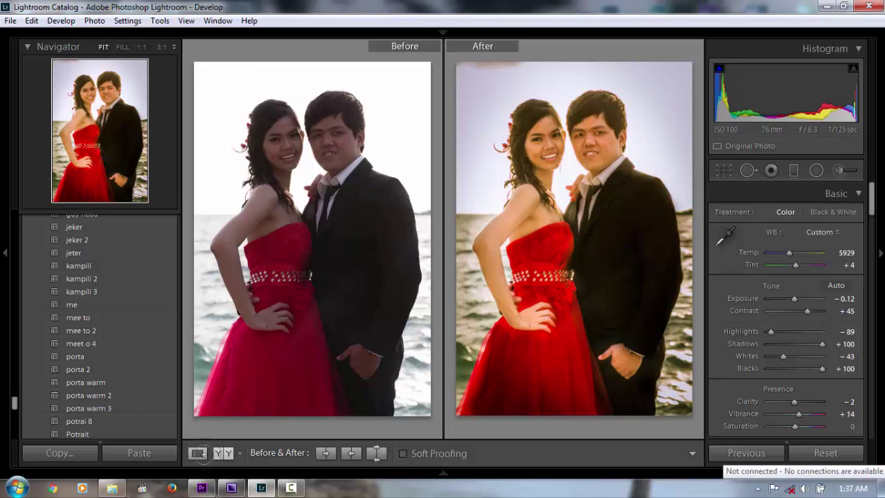
left_click(199, 453)
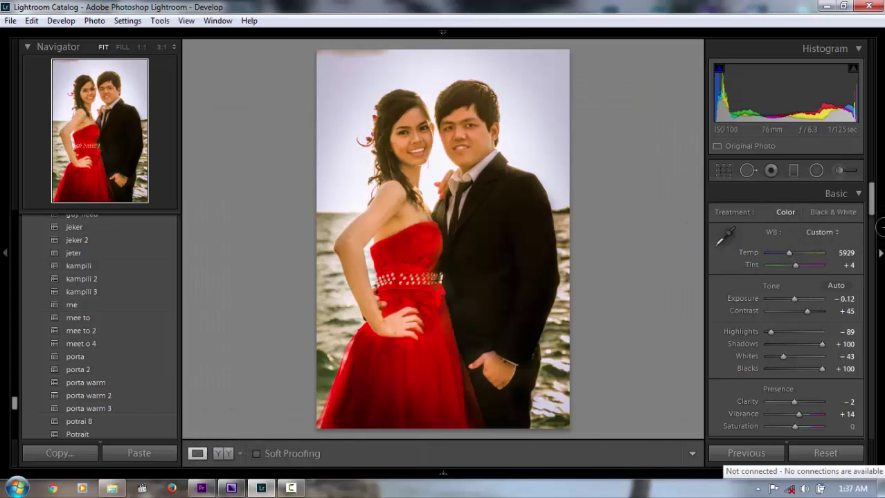
Set Split Toning Shadows Saturation to 0 and Highlights Saturation to 19.
left_click_drag(872, 204, 879, 326)
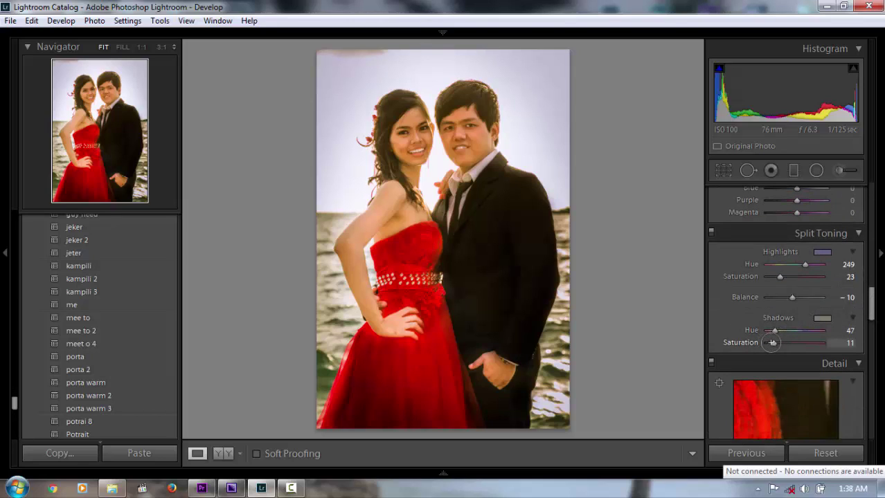
left_click_drag(771, 342, 764, 344)
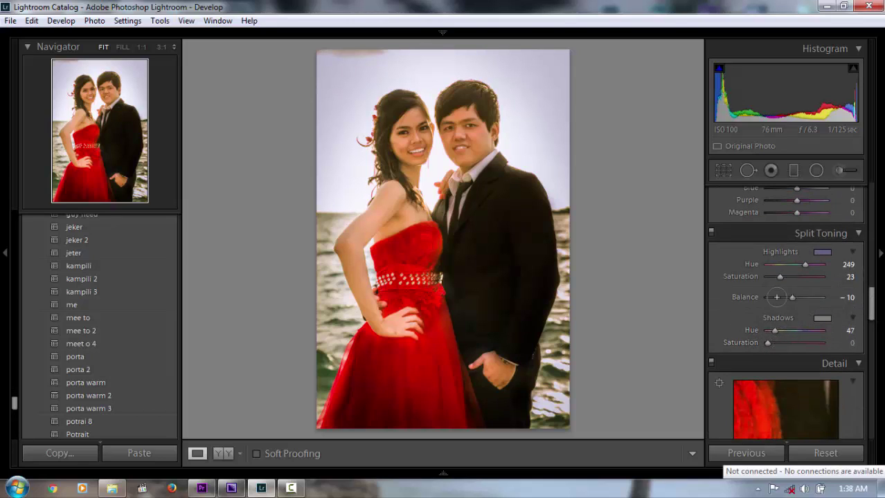
left_click_drag(779, 276, 778, 276)
Enable lens profile corrections and set the lens model to Canon EF 50mm.
left_click_drag(870, 300, 872, 348)
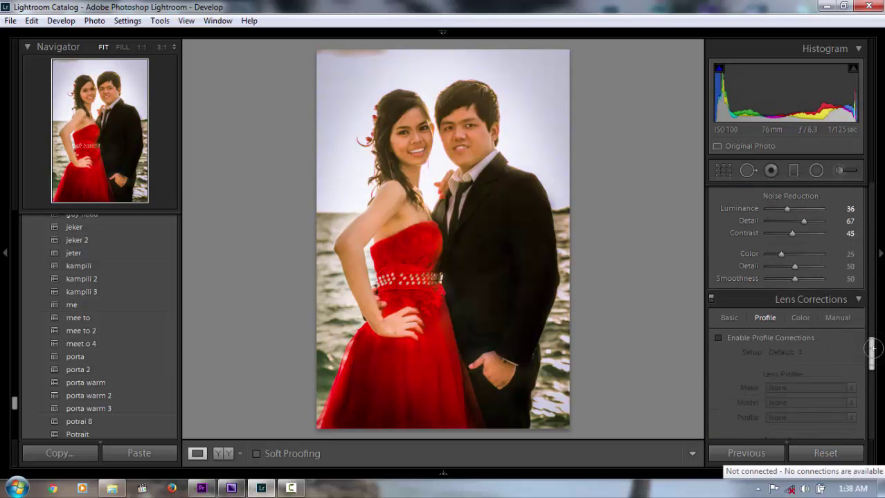
left_click(718, 337)
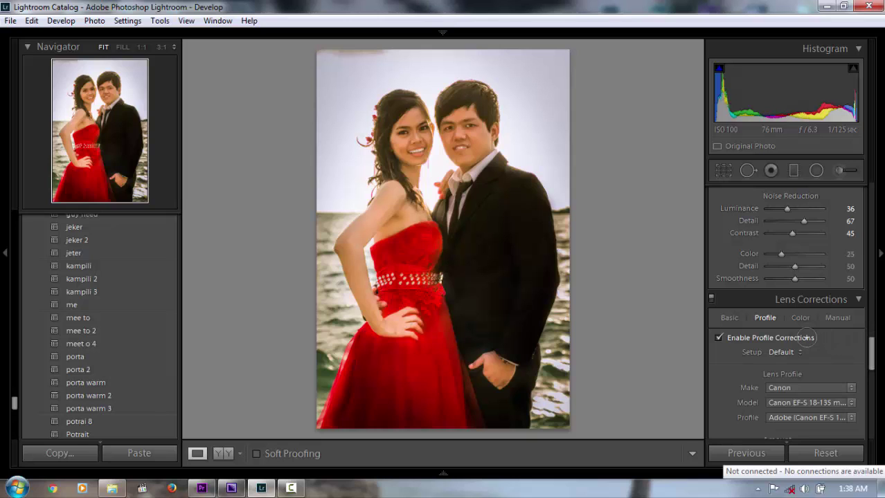
left_click_drag(870, 346, 870, 375)
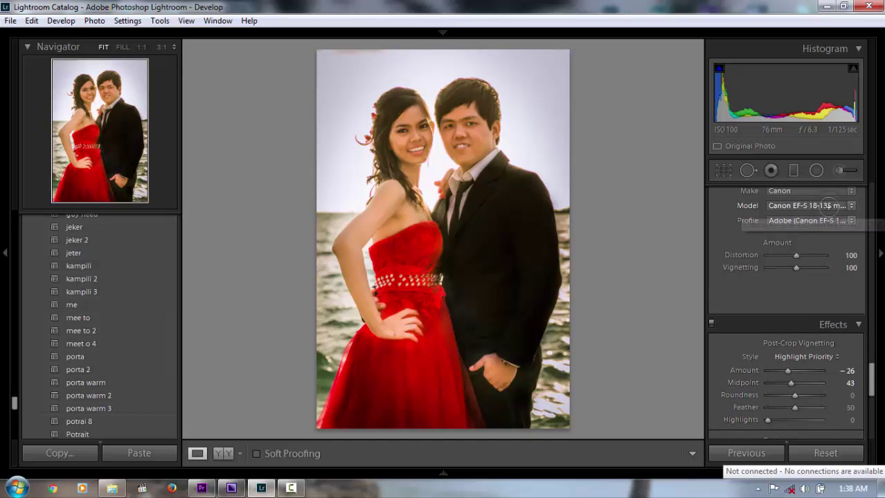
left_click(827, 206)
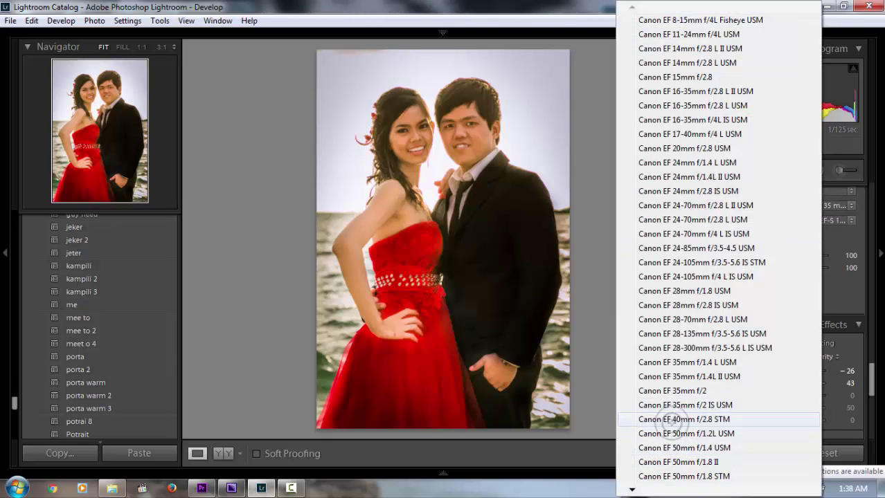
left_click(670, 433)
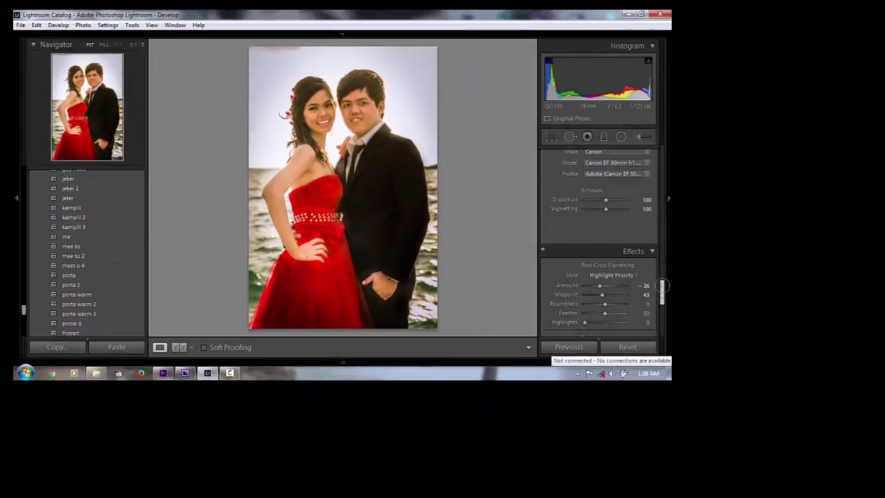
In Camera Calibration, set Green Primary Saturation to −34 and lower Blue Primary Saturation from +69.
mouse_move(643, 278)
left_mouse_down()
mouse_move(571, 271)
mouse_move(571, 278)
left_mouse_up()
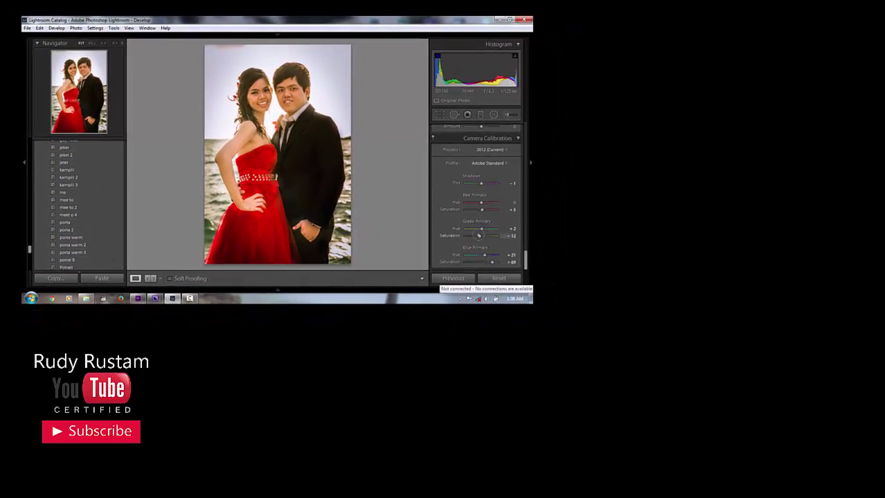
left_click_drag(481, 236, 478, 237)
left_click_drag(491, 262, 485, 262)
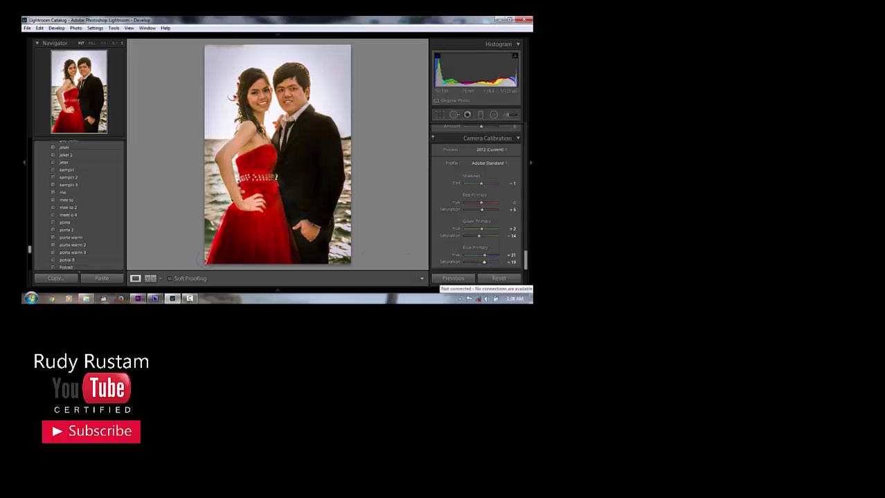
Show the Before/After Y|Y side-by-side view with the left panel collapsed and the module picker expanded.
left_click(150, 279)
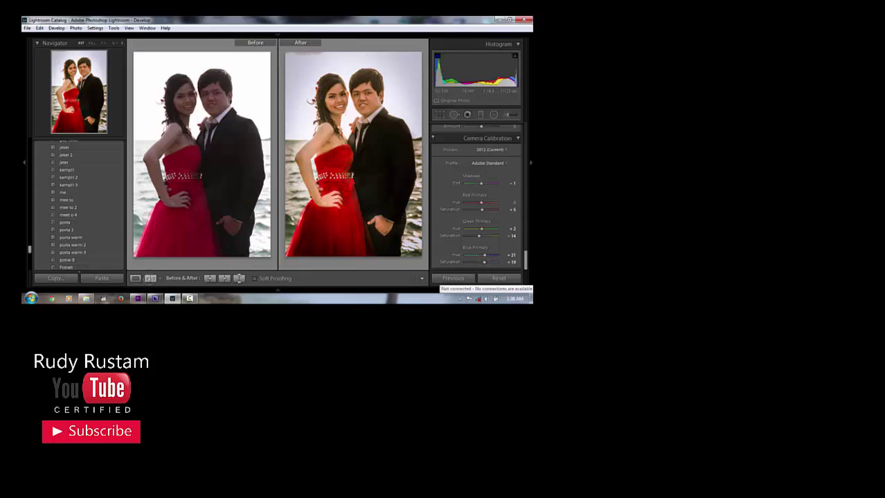
left_click(24, 162)
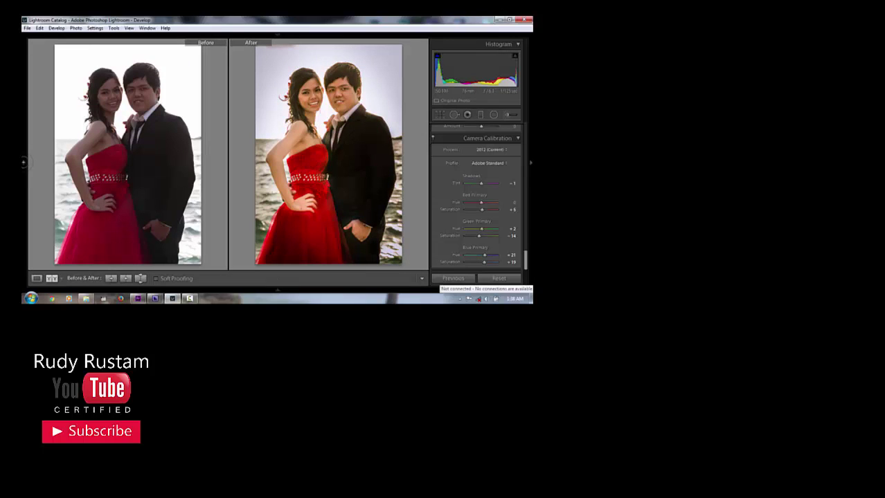
left_click(276, 34)
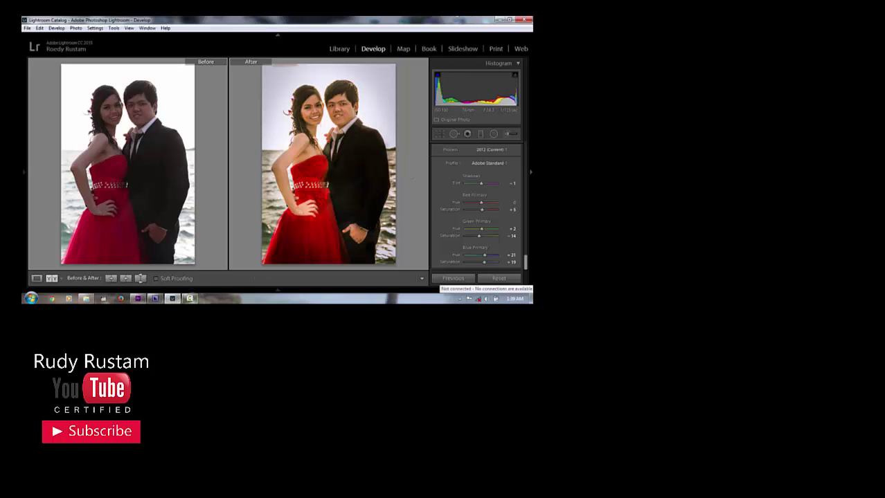
left_click(191, 298)
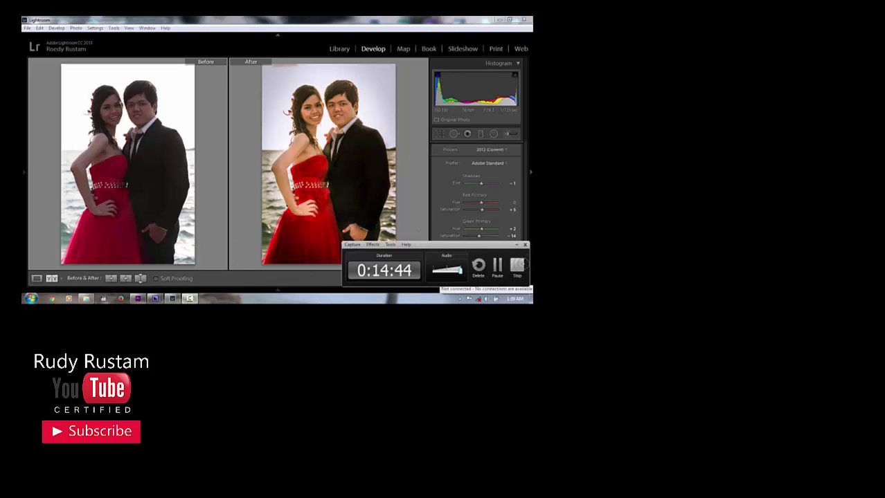